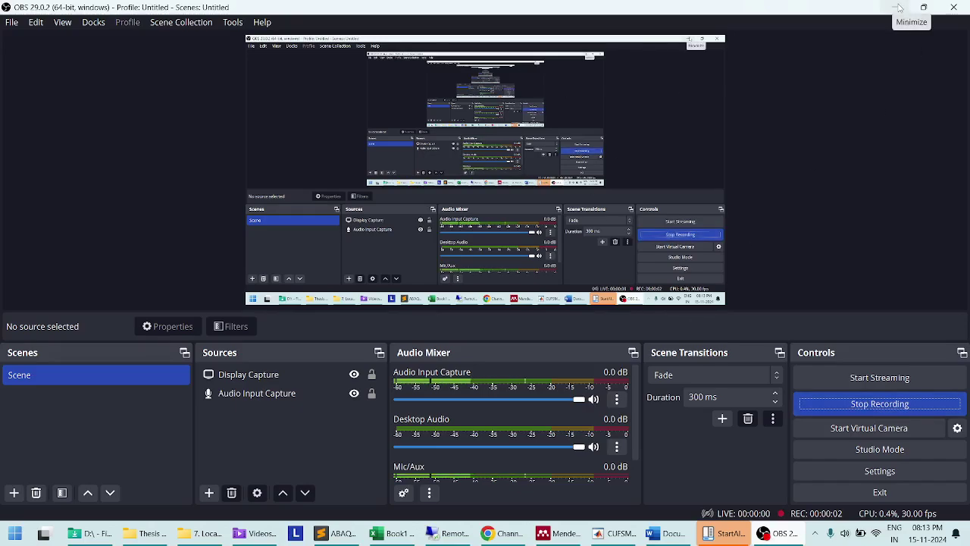
Step: Hide the recording window and look over the 'Front Page of the Document' title
click(899, 8)
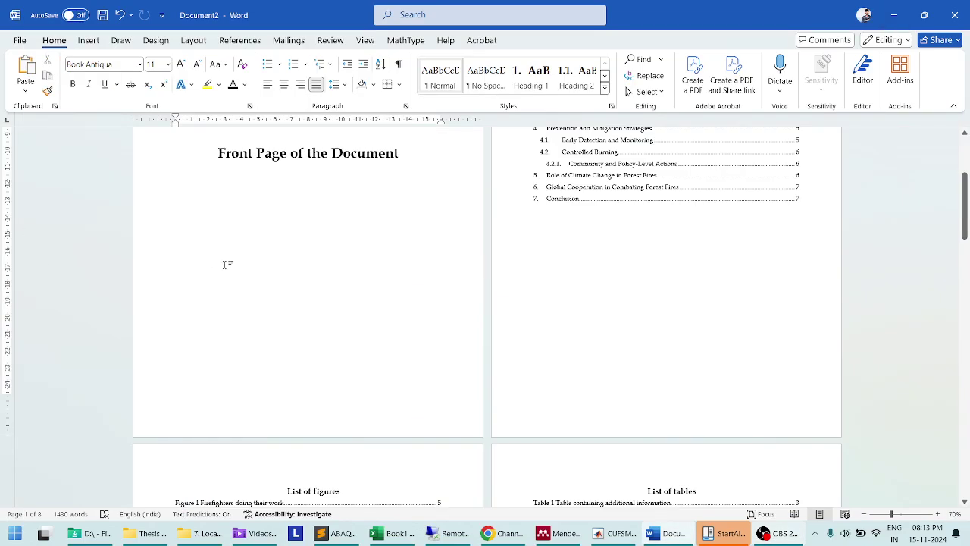
scroll(257, 265, up, 5)
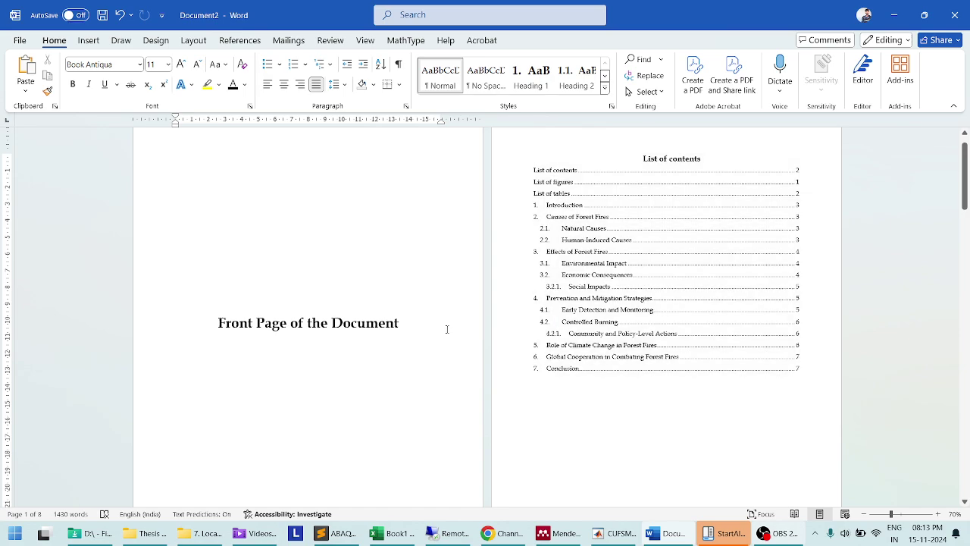
triple_click(295, 326)
click(263, 392)
drag(220, 322, 407, 326)
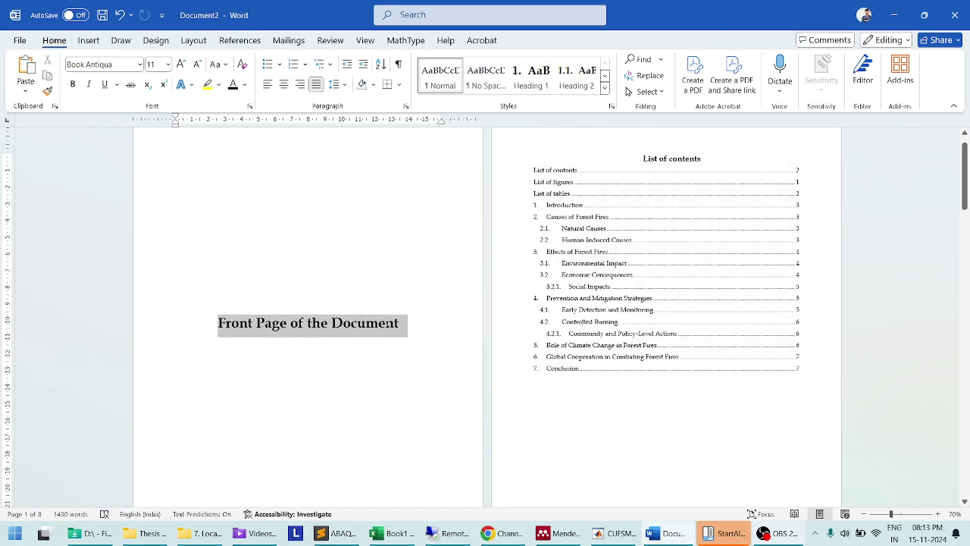
click(363, 354)
drag(225, 324, 423, 325)
click(336, 394)
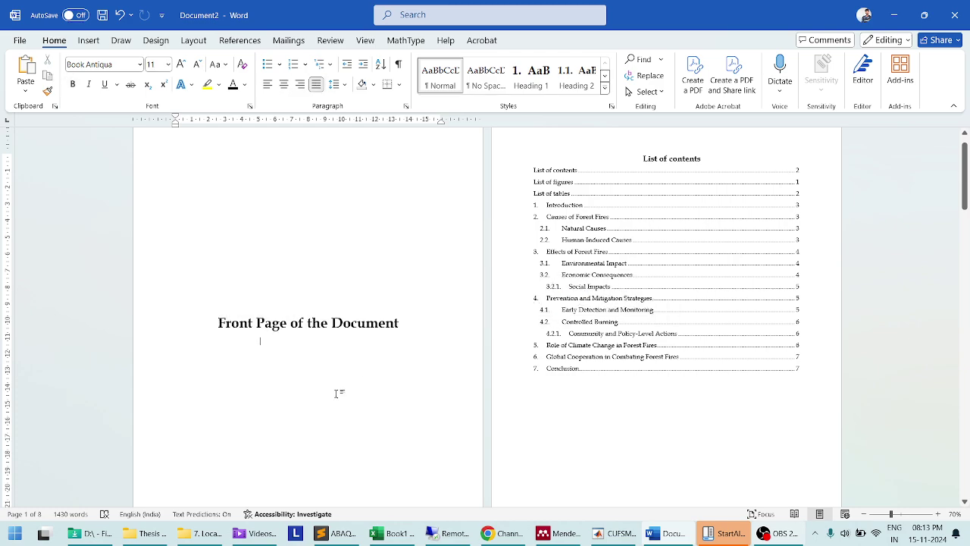
Step: Check the List of contents heading and scroll on to the figures and tables lists
click(656, 159)
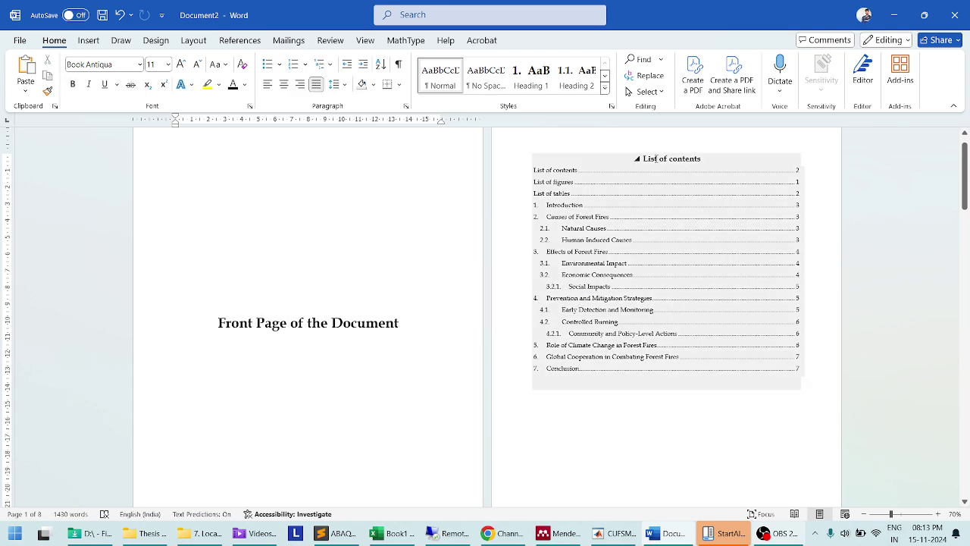
triple_click(649, 158)
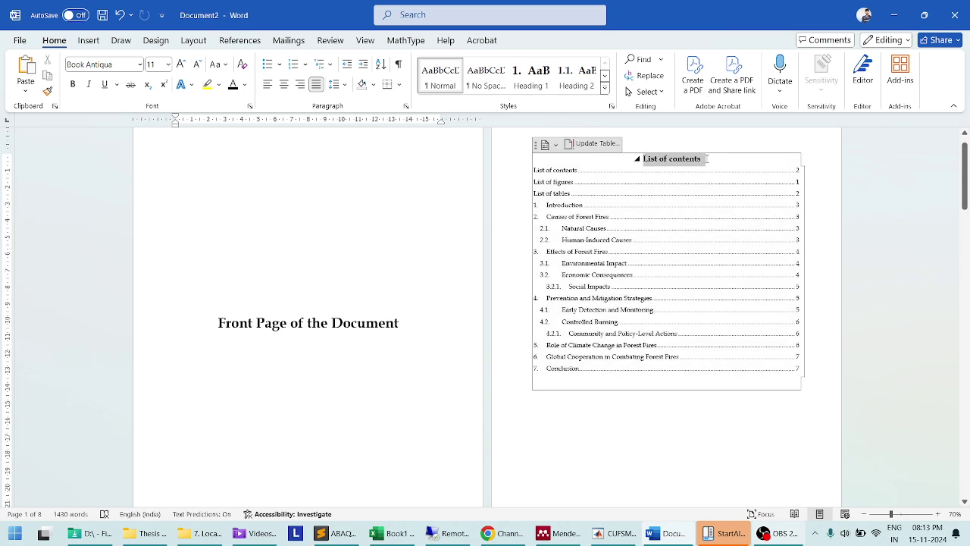
scroll(599, 419, down, 10)
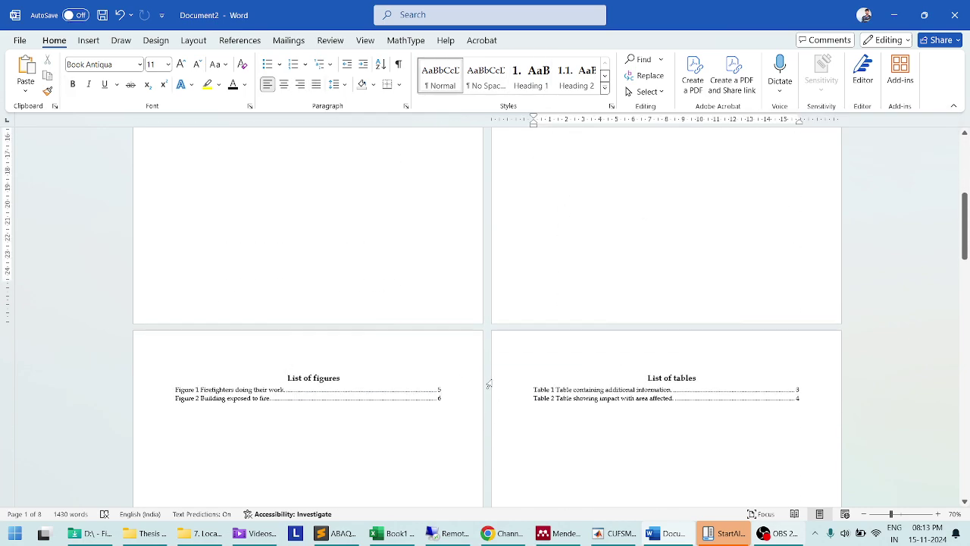
scroll(489, 384, down, 3)
scroll(465, 388, down, 4)
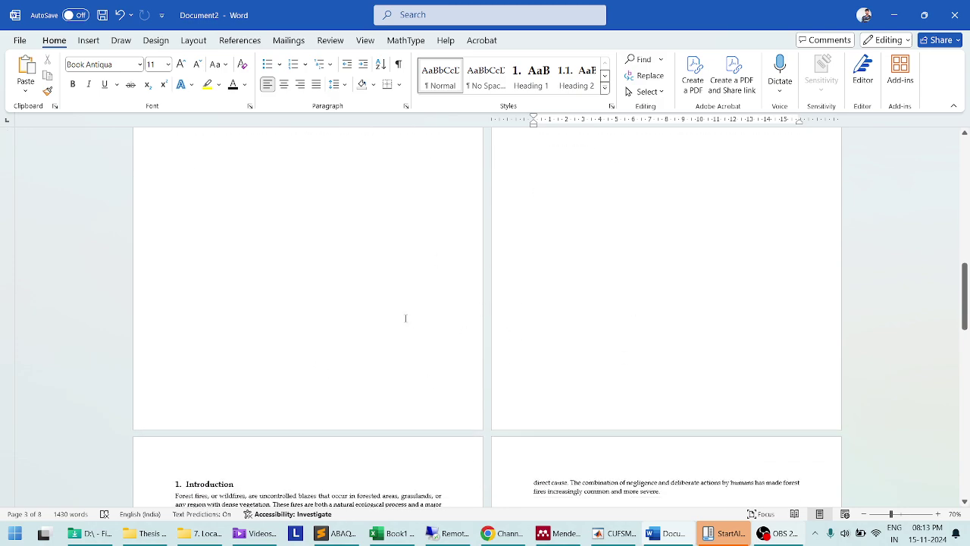
scroll(370, 330, down, 2)
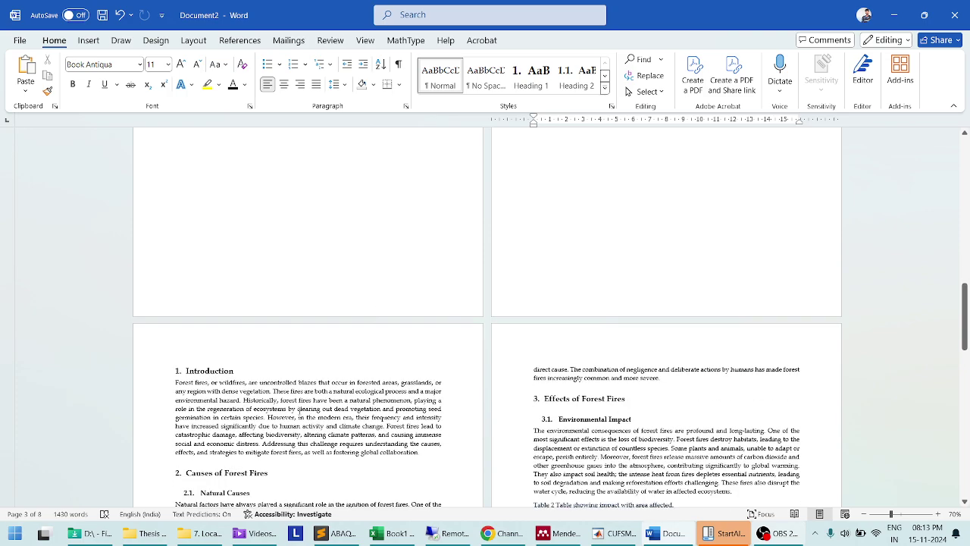
scroll(296, 395, down, 2)
drag(176, 270, 254, 453)
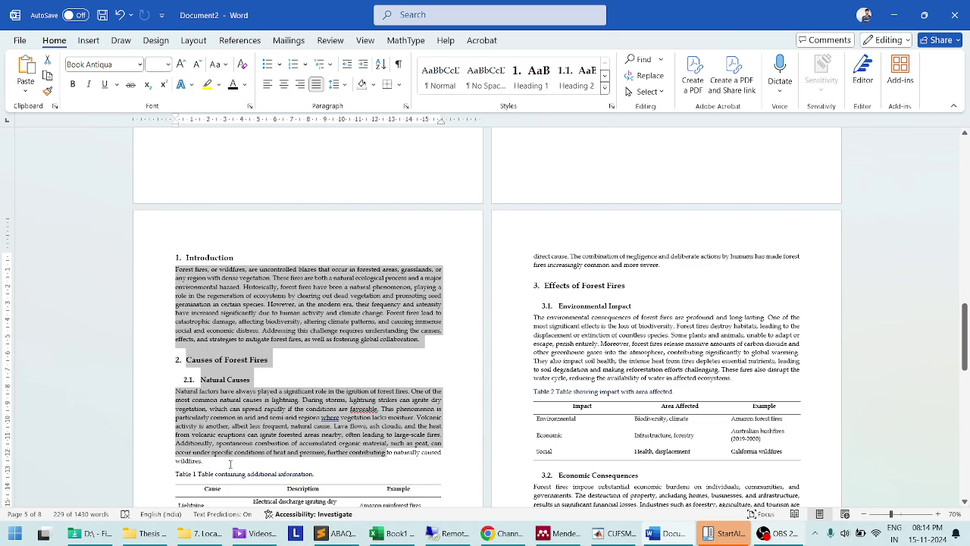
scroll(230, 464, down, 1)
click(333, 358)
scroll(344, 393, down, 4)
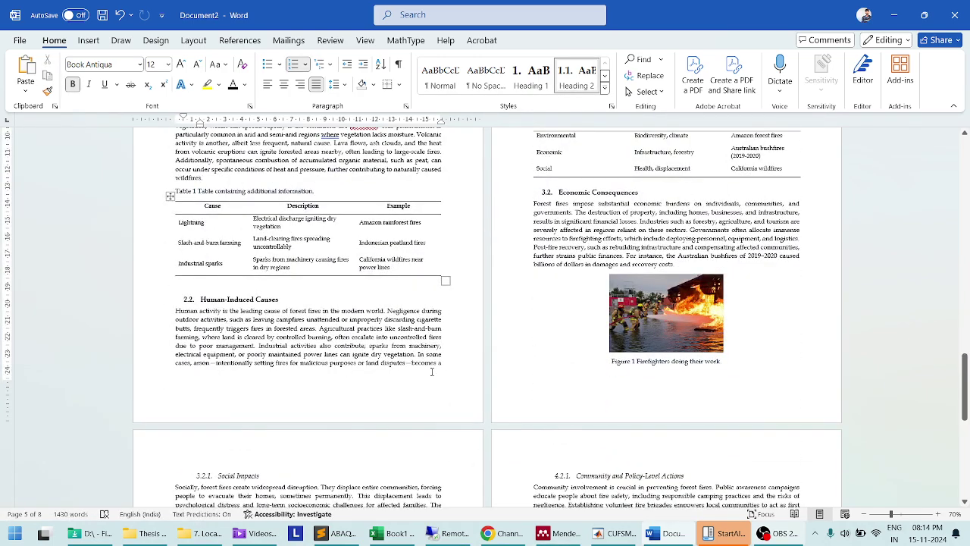
scroll(344, 319, up, 6)
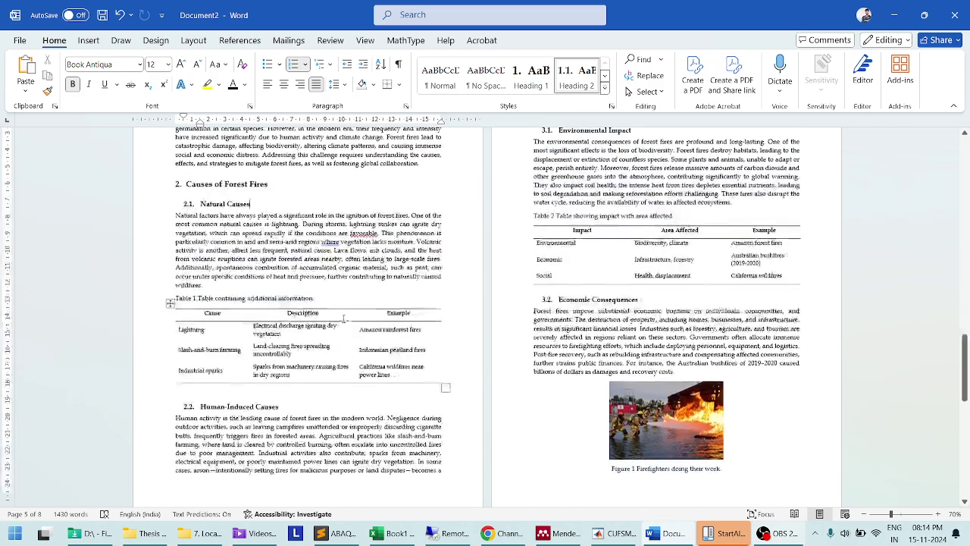
scroll(343, 319, up, 1)
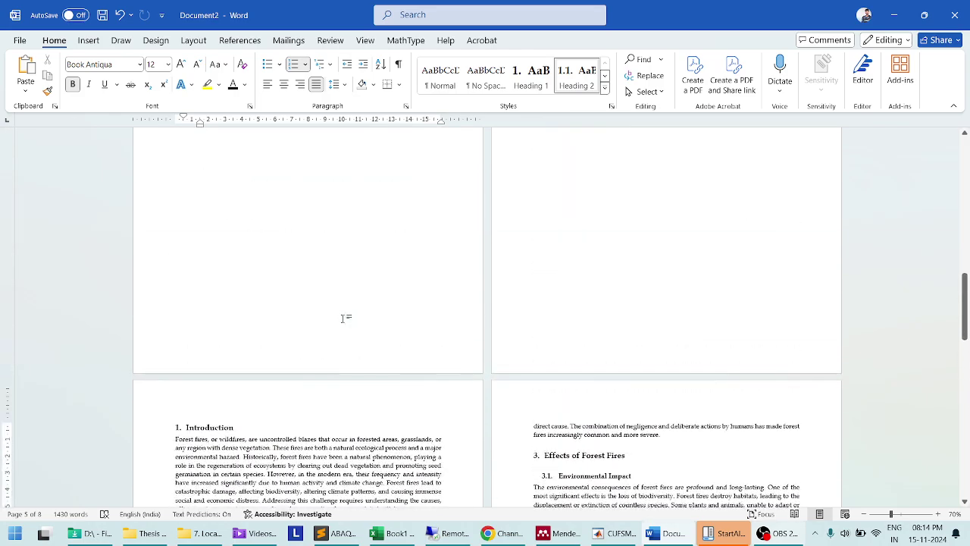
scroll(343, 318, up, 8)
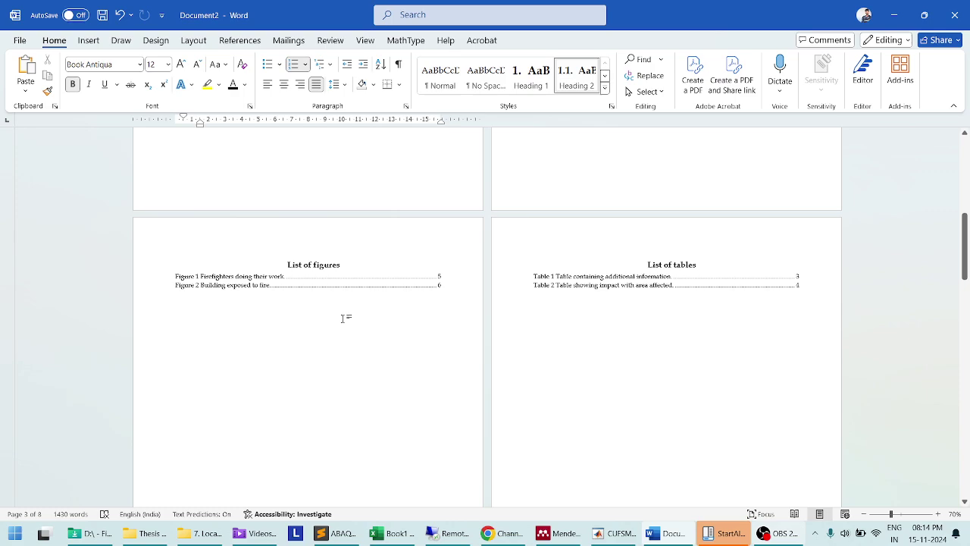
scroll(343, 319, up, 3)
click(396, 319)
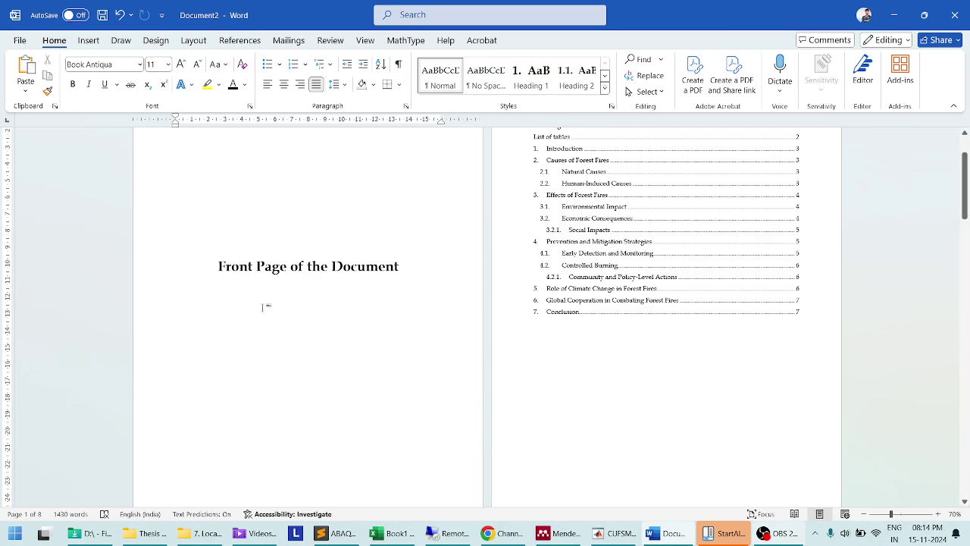
Step: Show formatting marks and add two empty lines above the List of figures page break
click(398, 66)
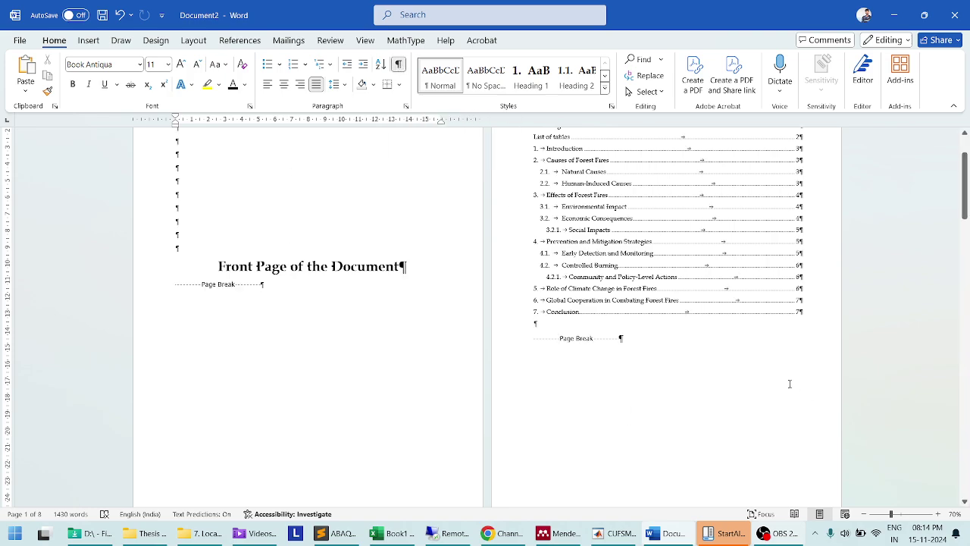
click(573, 321)
click(695, 351)
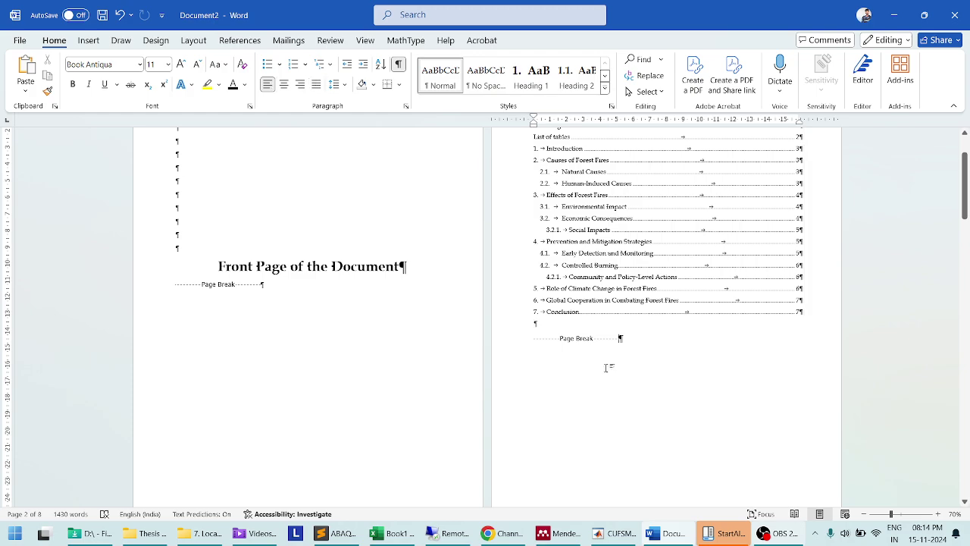
scroll(656, 379, down, 5)
click(285, 258)
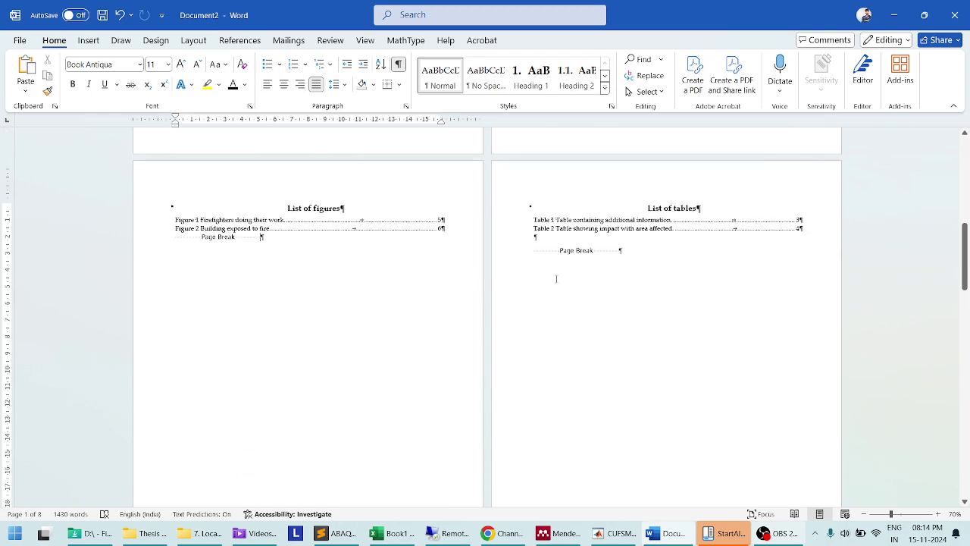
scroll(575, 275, down, 1)
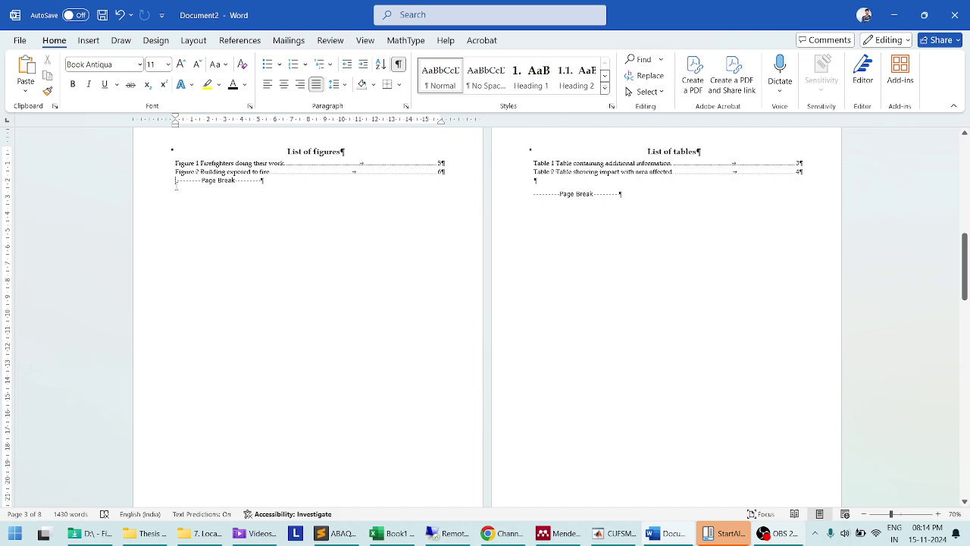
key(Return)
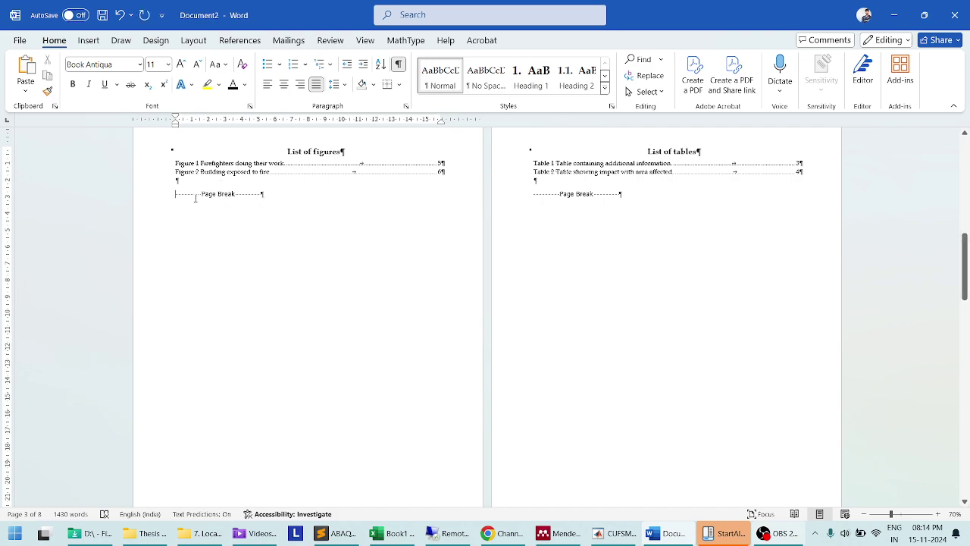
key(Return)
Step: Add an empty line above the List of tables page break and the front-page page break
click(534, 194)
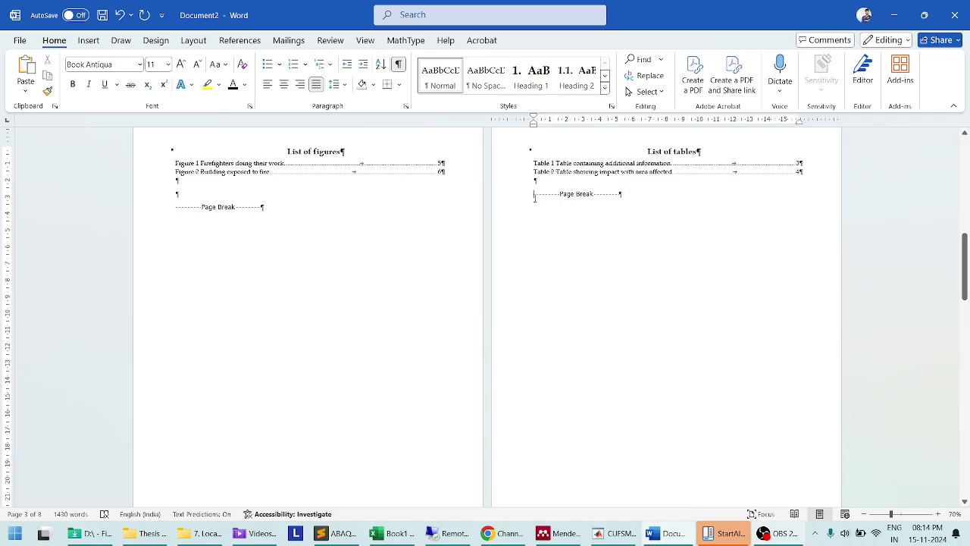
key(Return)
scroll(496, 325, down, 10)
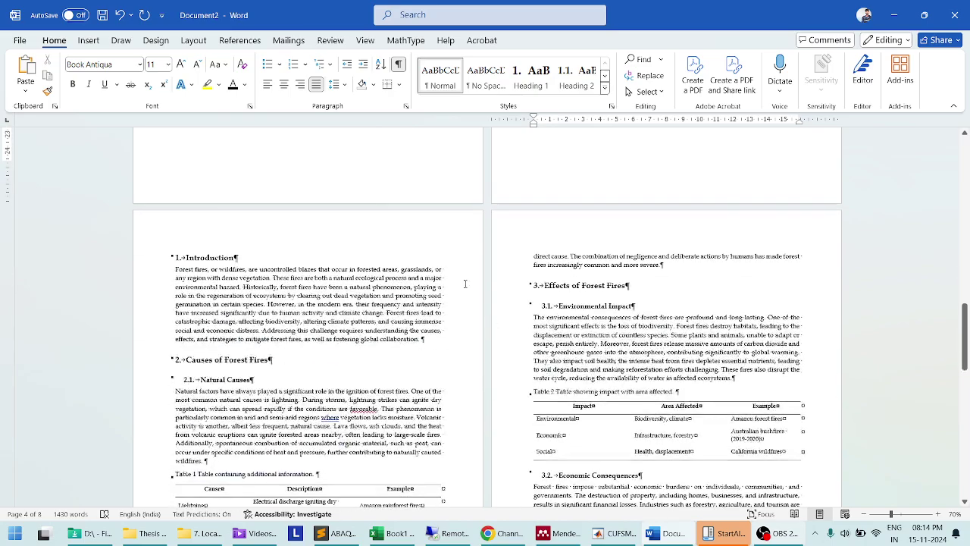
scroll(595, 326, up, 10)
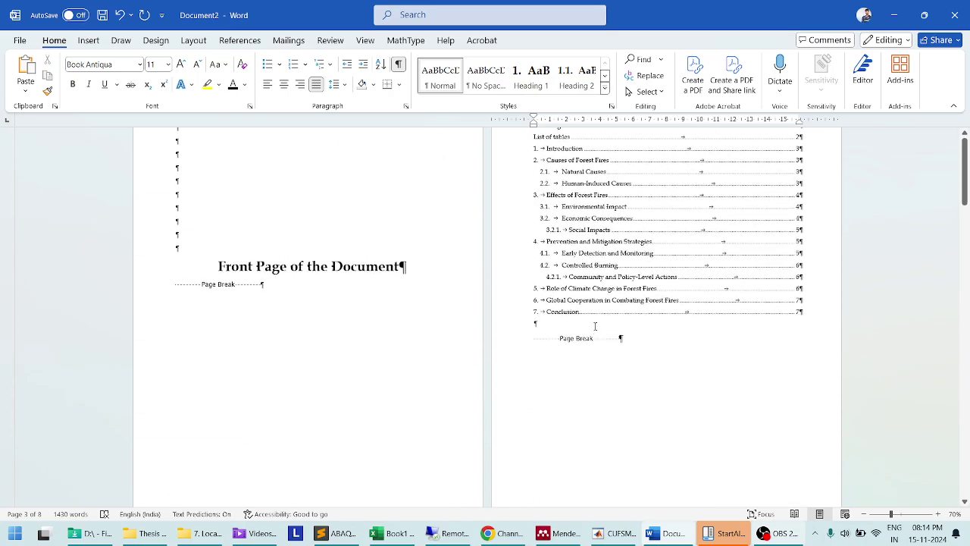
scroll(595, 325, up, 2)
click(271, 368)
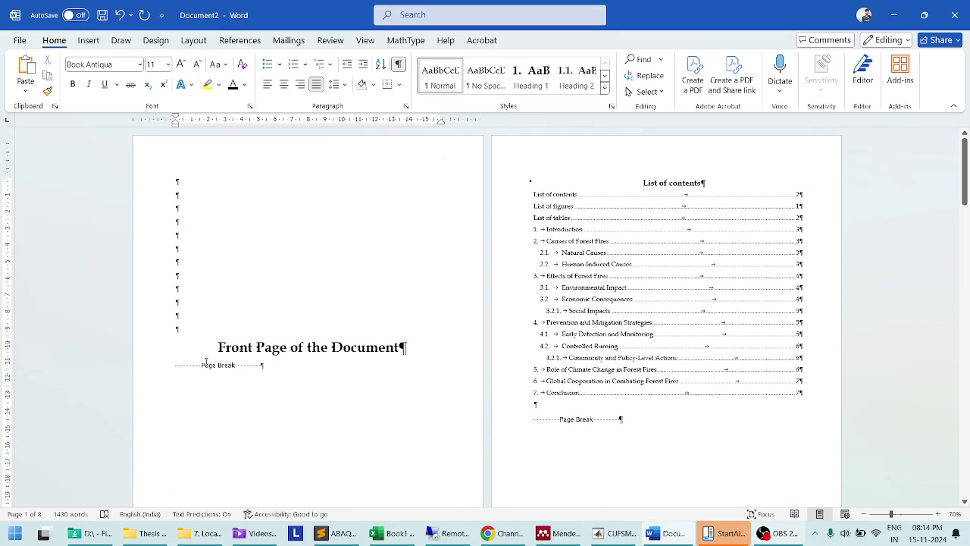
key(Return)
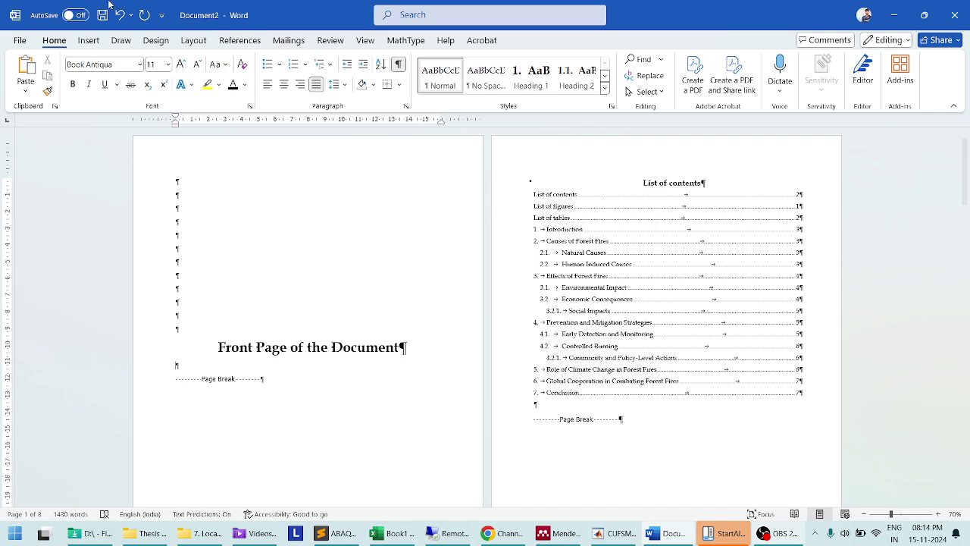
click(89, 40)
click(194, 40)
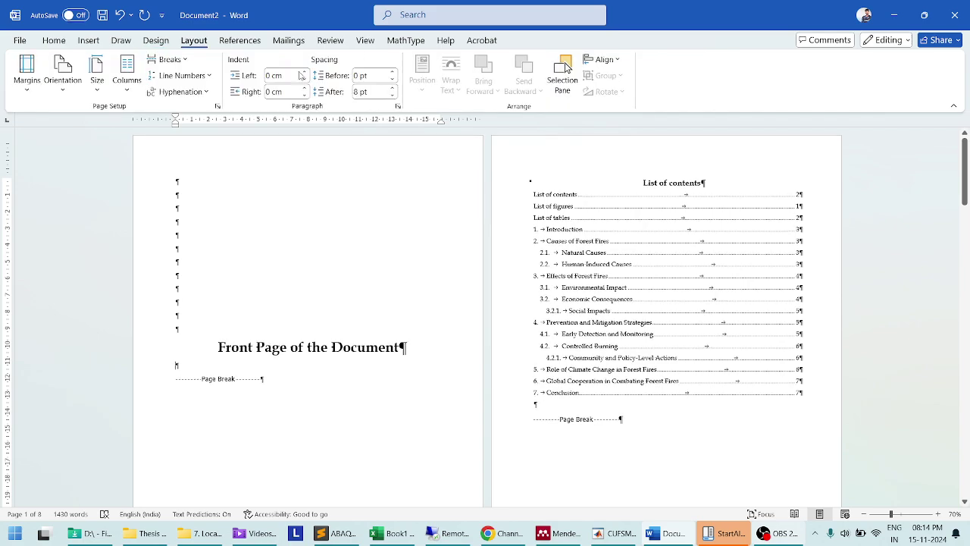
click(170, 60)
click(202, 250)
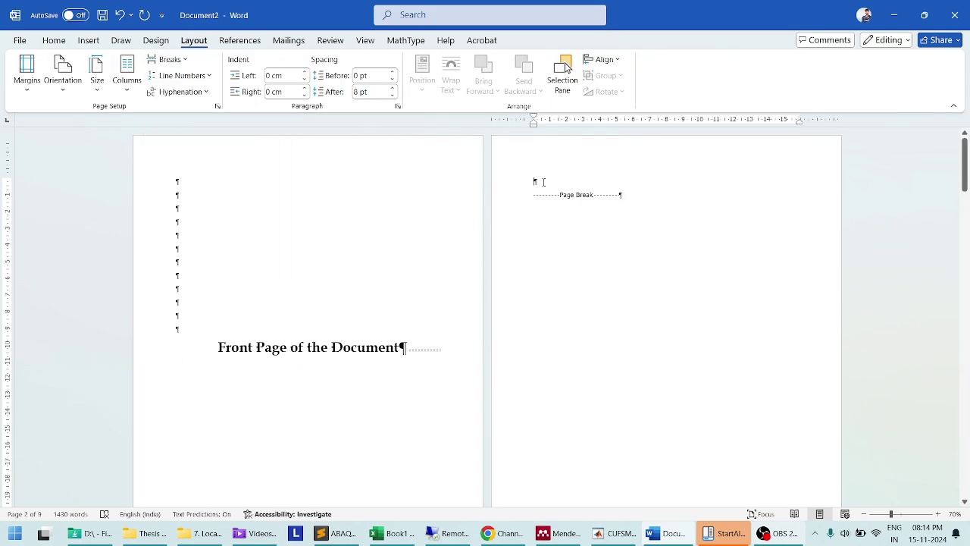
key(Delete)
key(BackSpace)
key(BackSpace)
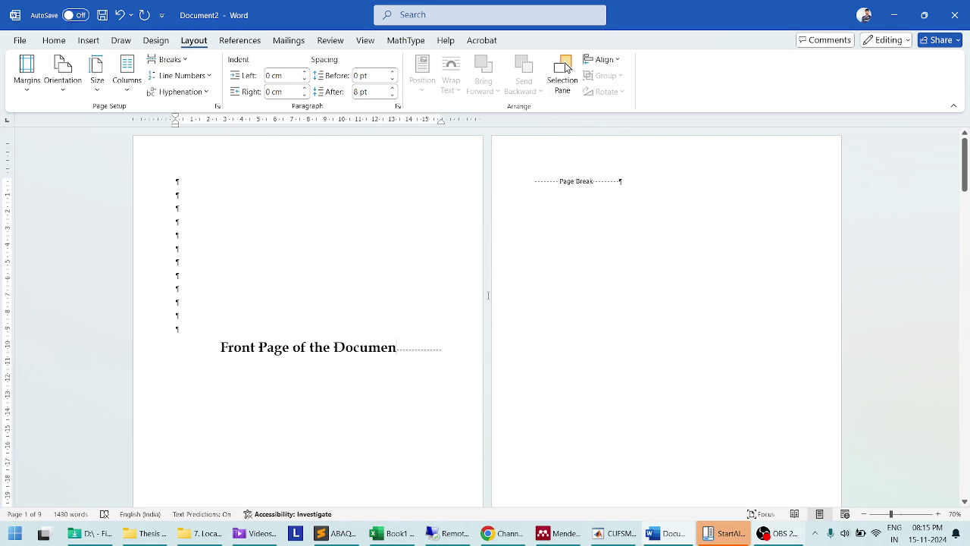
key(ctrl+z)
key(ctrl+z)
key(ctrl+z)
key(ctrl+z)
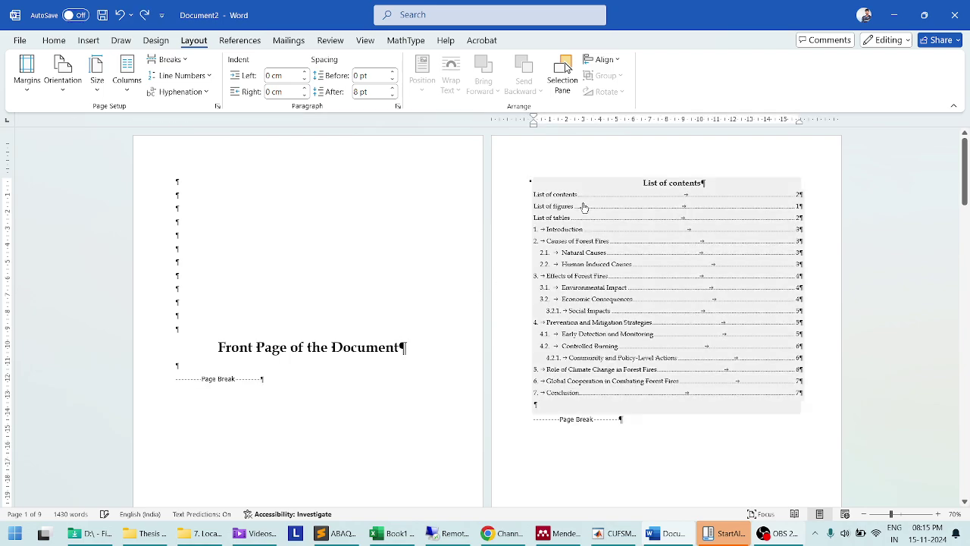
click(321, 385)
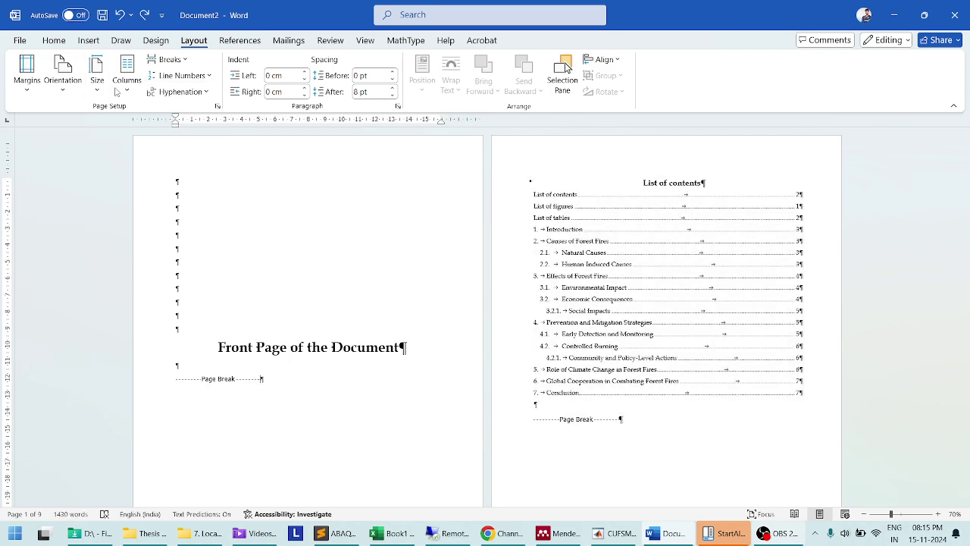
Step: Insert a Next Page section break after the front page and delete the empty line above 'List of contents'
click(168, 59)
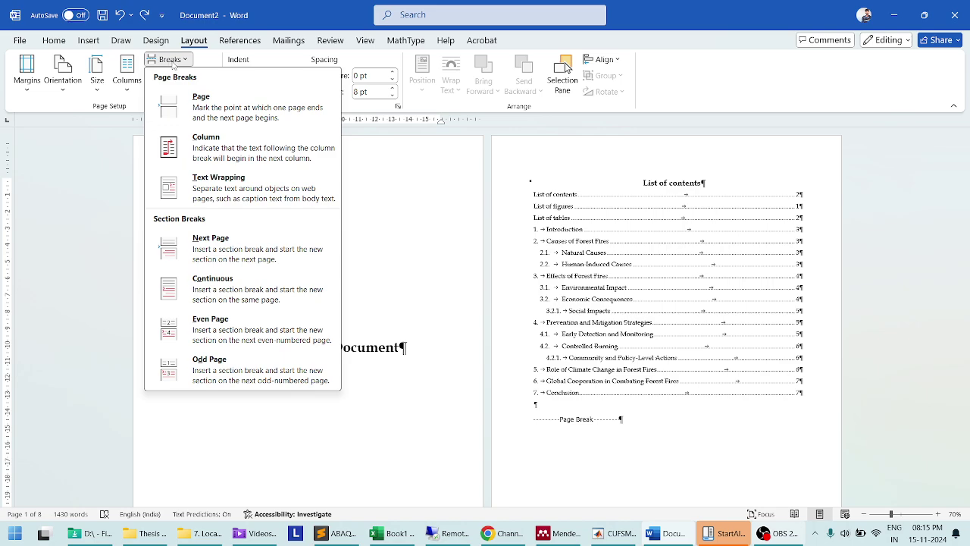
click(216, 255)
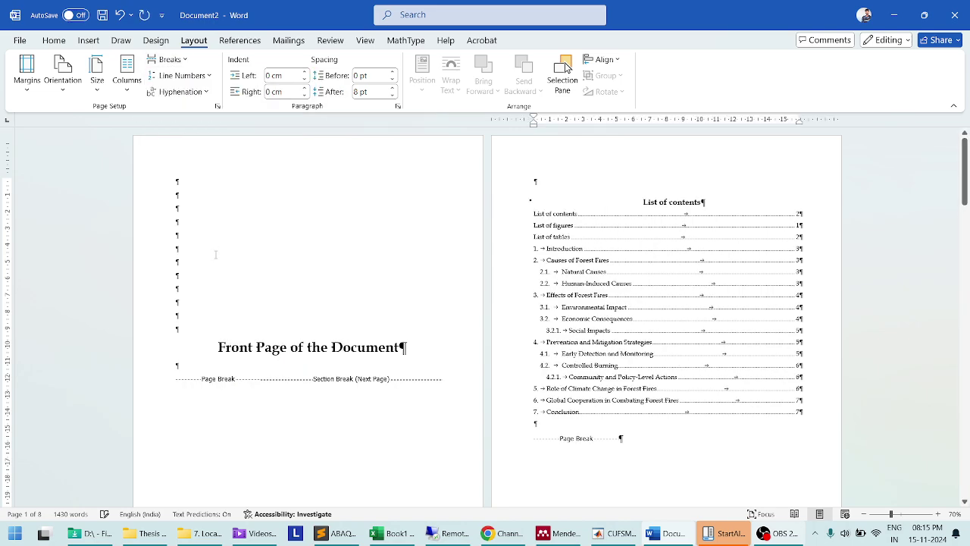
click(557, 184)
key(Delete)
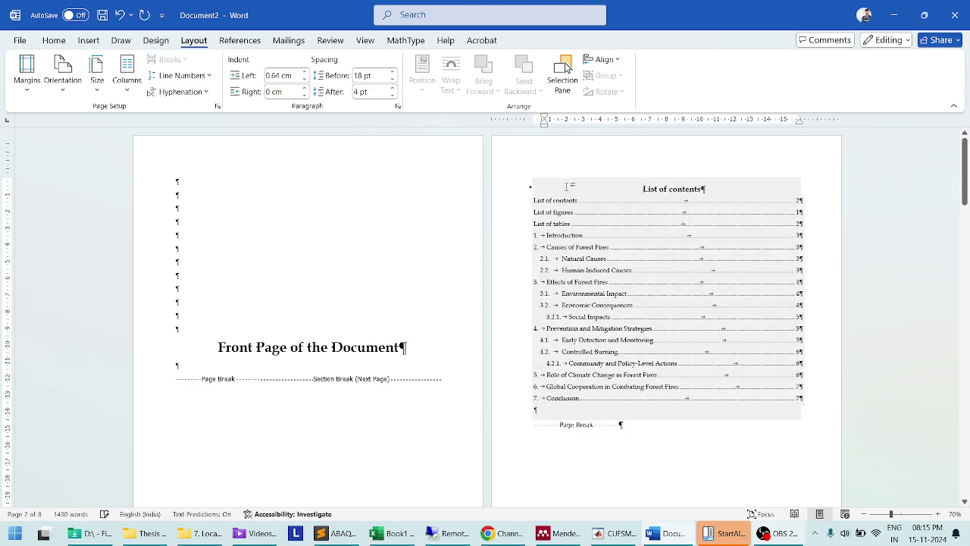
scroll(636, 443, down, 5)
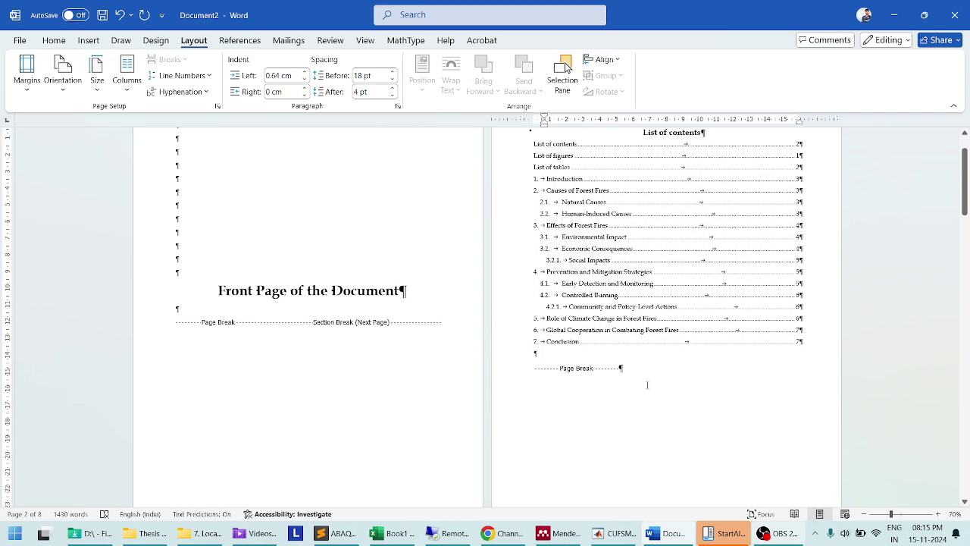
scroll(574, 355, up, 4)
scroll(301, 313, down, 2)
scroll(392, 314, up, 3)
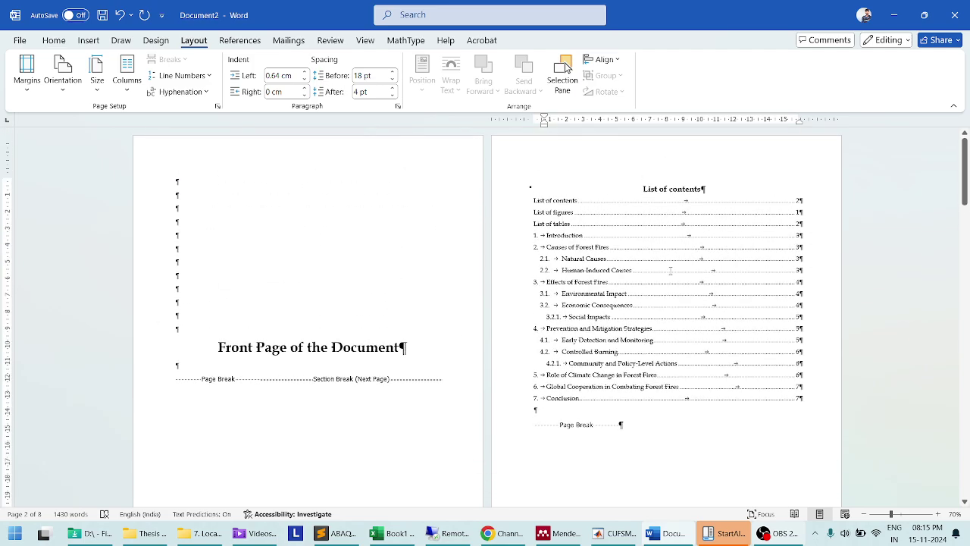
scroll(325, 341, down, 5)
scroll(326, 341, down, 3)
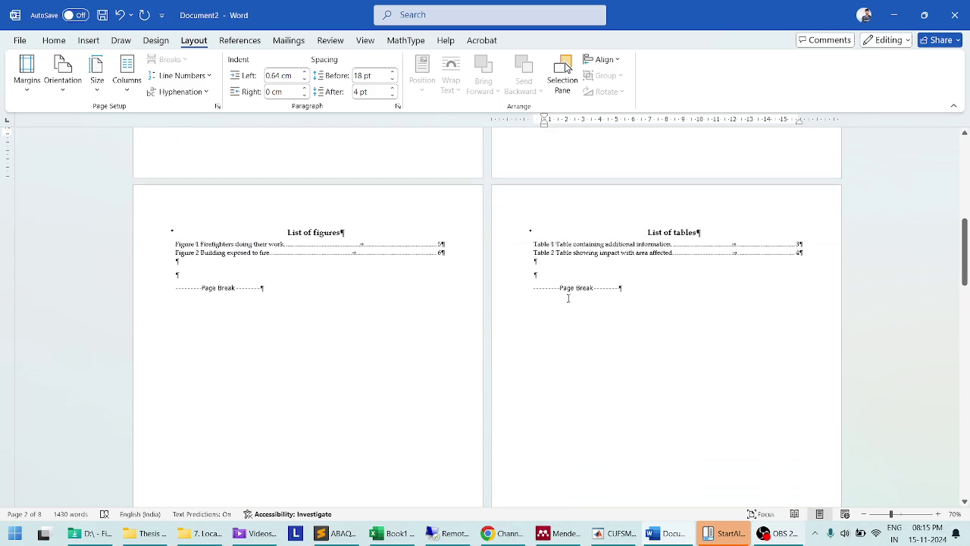
scroll(546, 291, down, 3)
scroll(611, 279, up, 4)
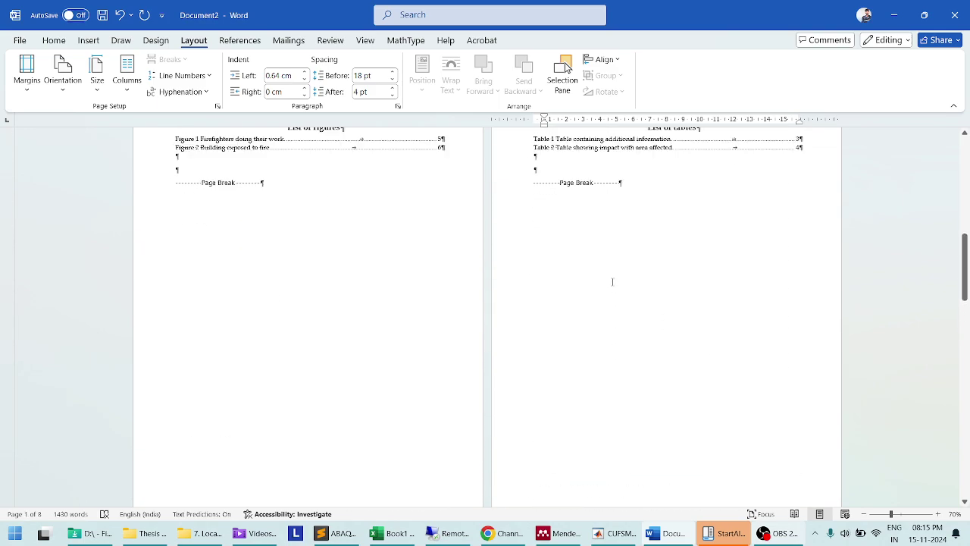
Step: Add a Next Page section break after the List of tables page and delete the empty line above '1. Introduction'
click(628, 236)
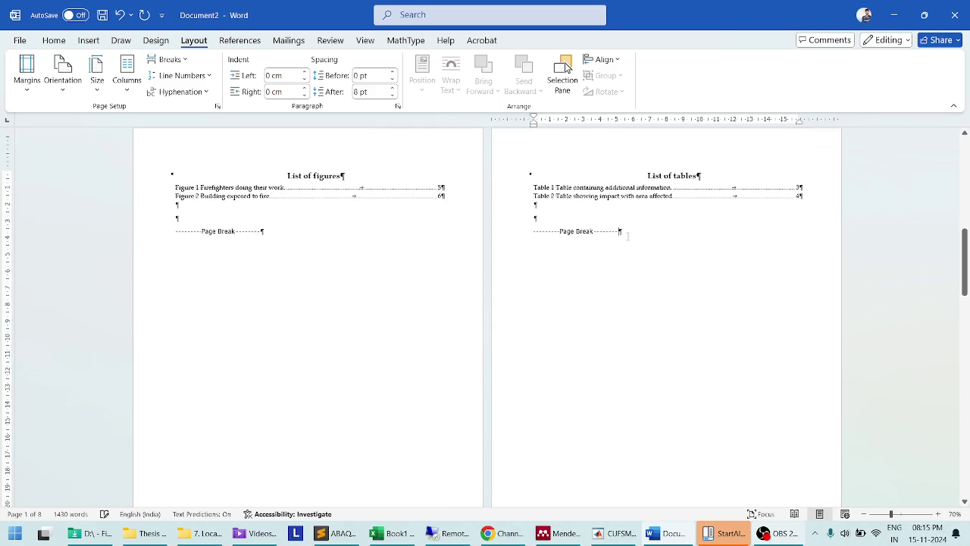
click(170, 59)
click(243, 258)
scroll(238, 253, down, 3)
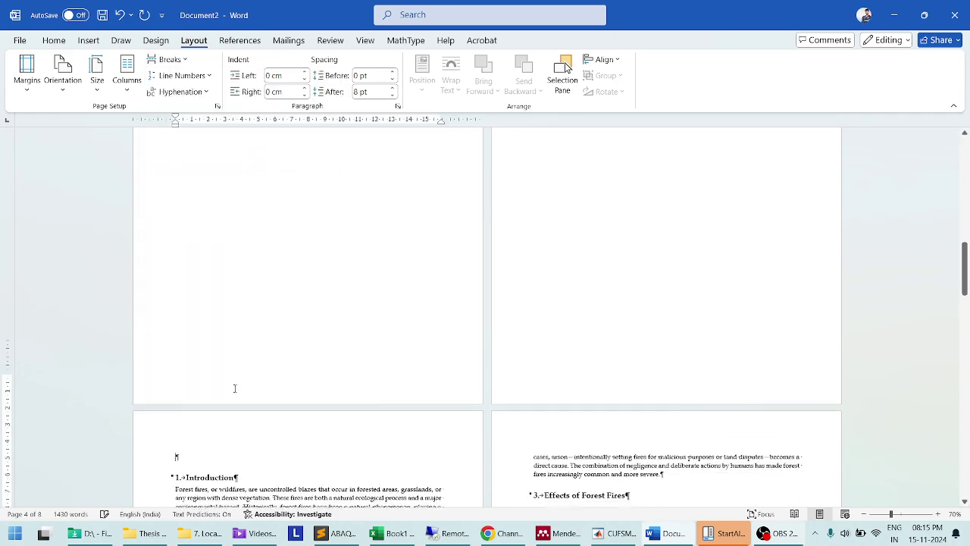
key(Delete)
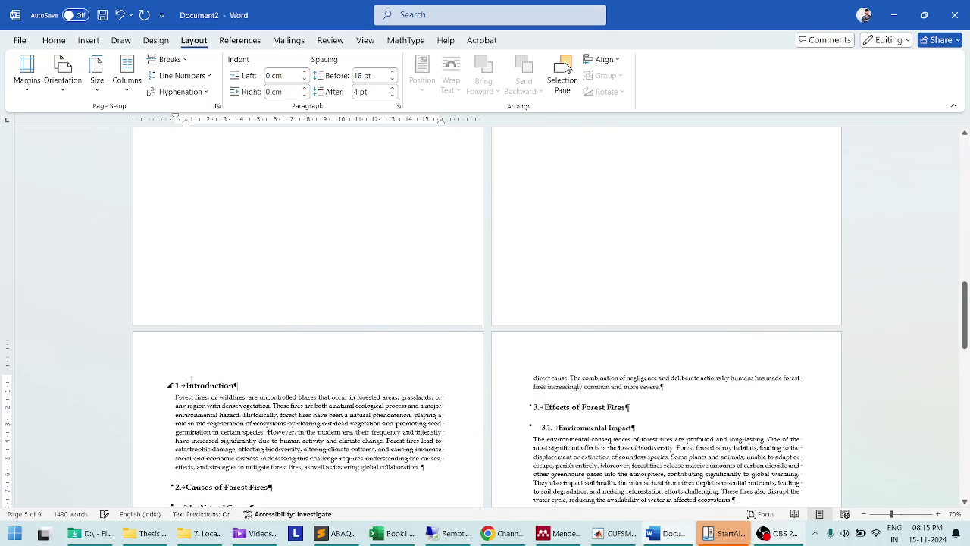
scroll(573, 340, down, 5)
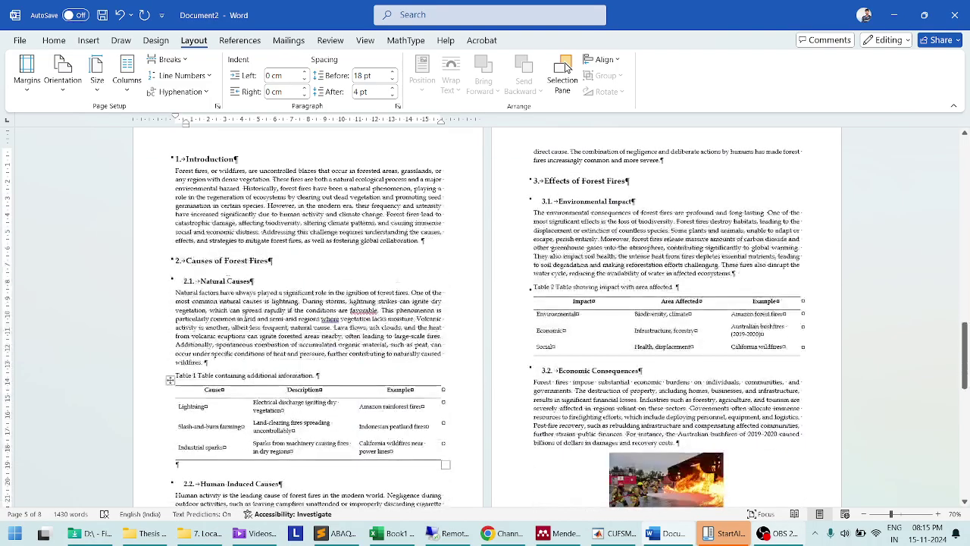
scroll(573, 339, down, 10)
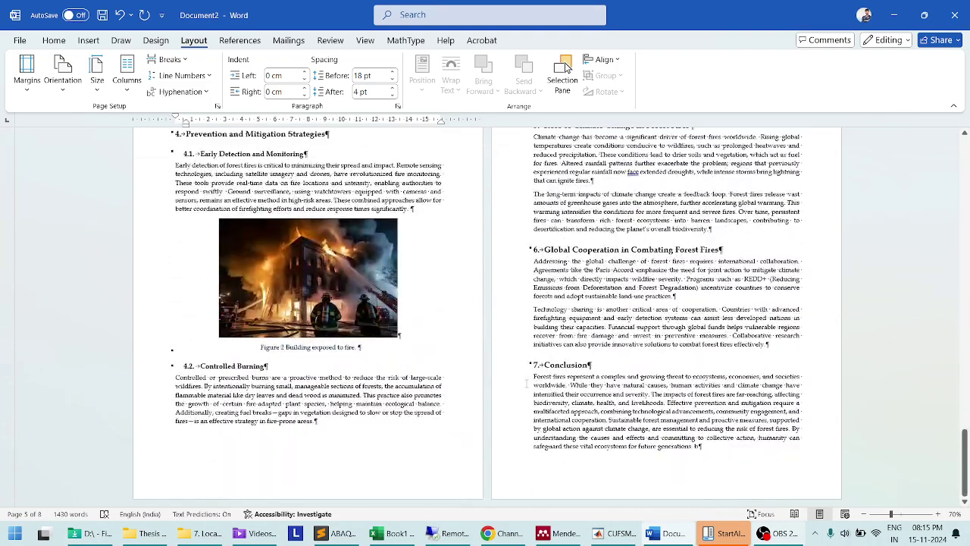
scroll(526, 384, up, 15)
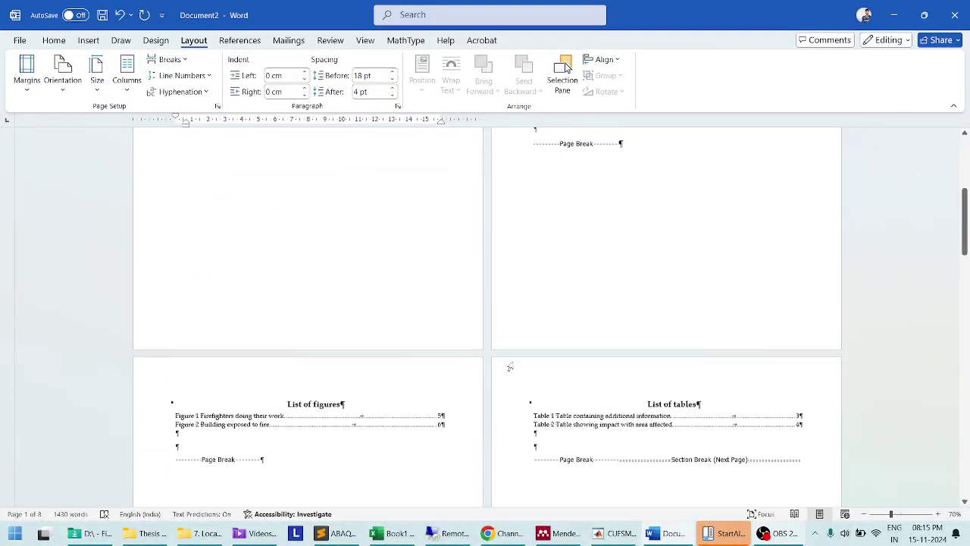
scroll(687, 450, down, 8)
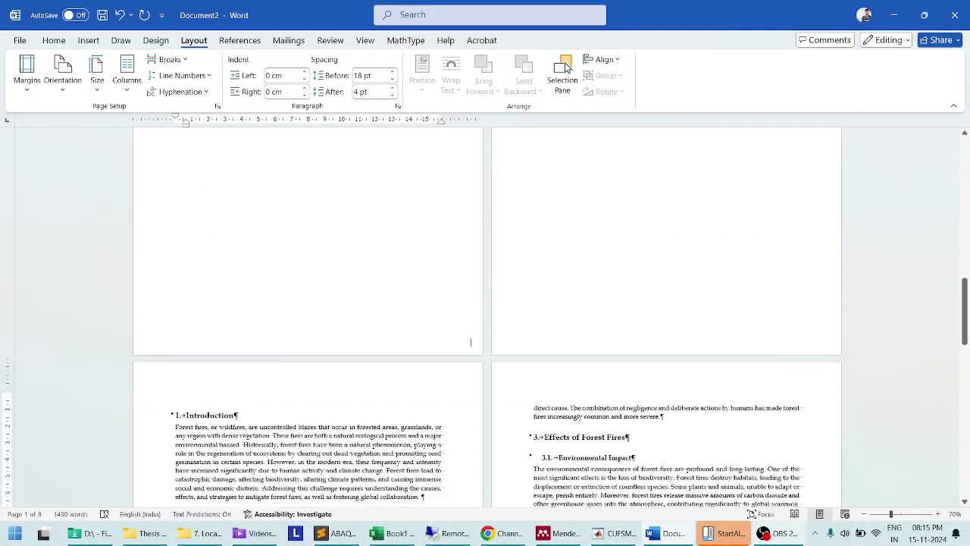
scroll(471, 343, down, 3)
scroll(543, 325, up, 15)
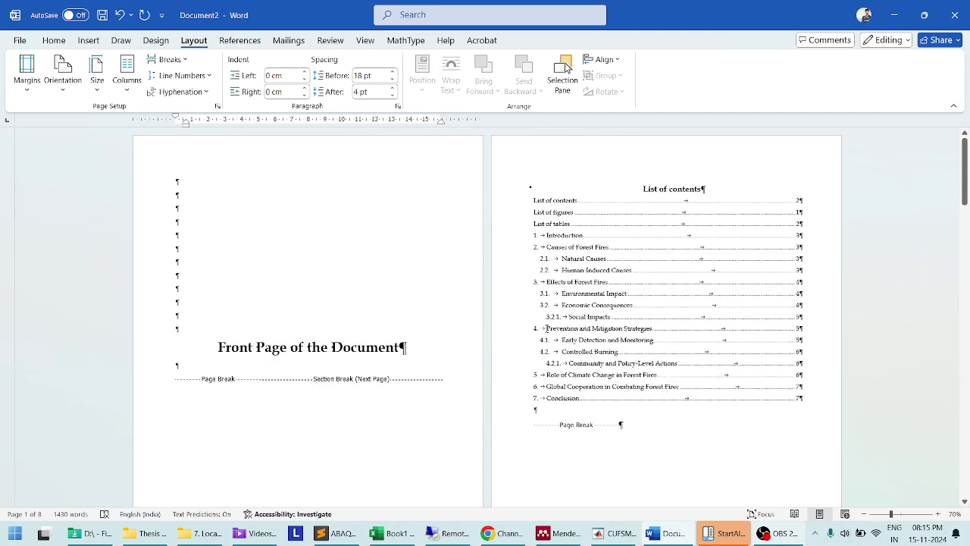
click(54, 41)
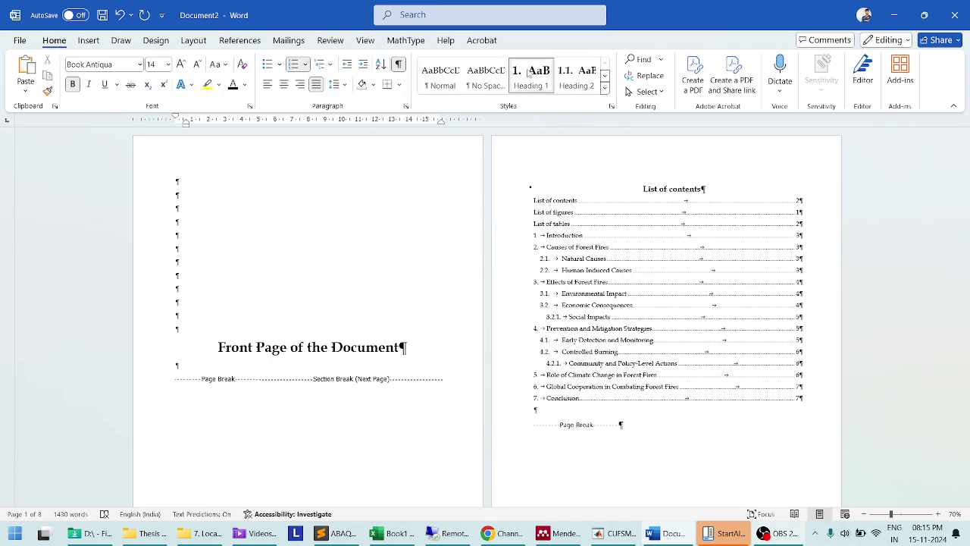
Step: Insert a Bottom of Page > Plain Number 2 page number on every page
click(90, 41)
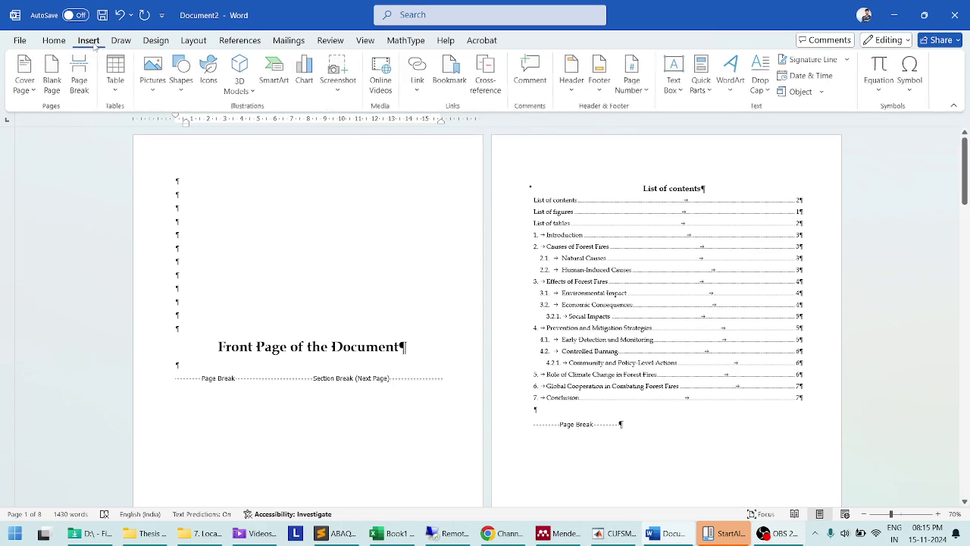
click(635, 88)
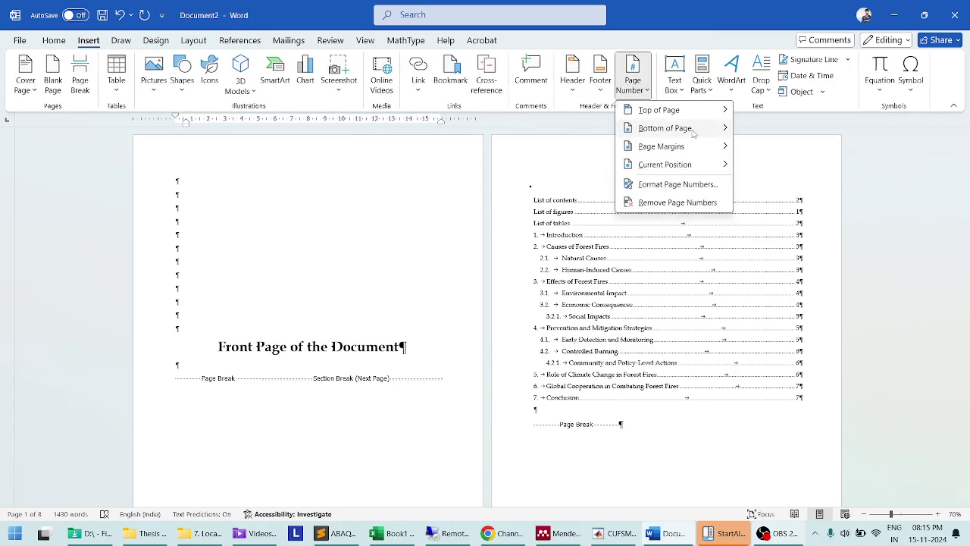
mouse_move(694, 130)
click(538, 229)
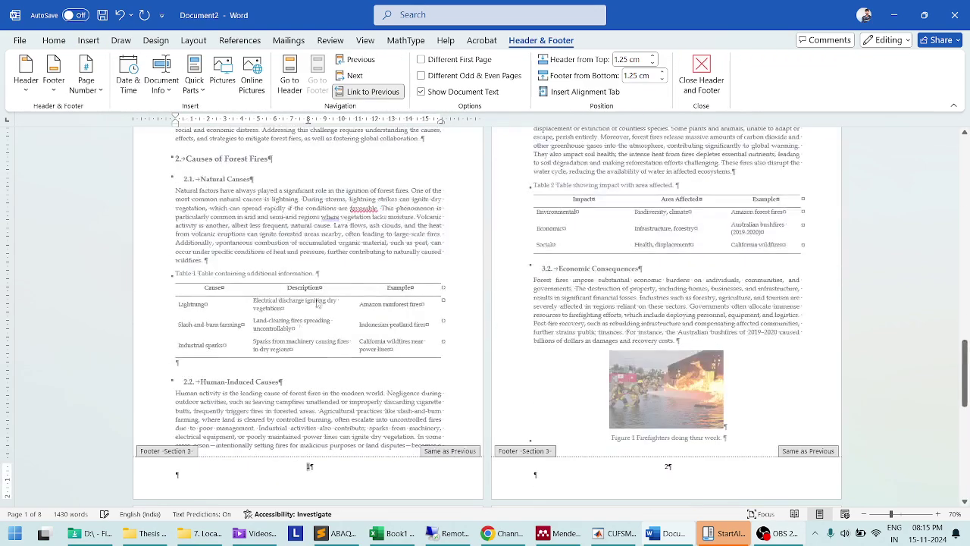
scroll(426, 419, up, 15)
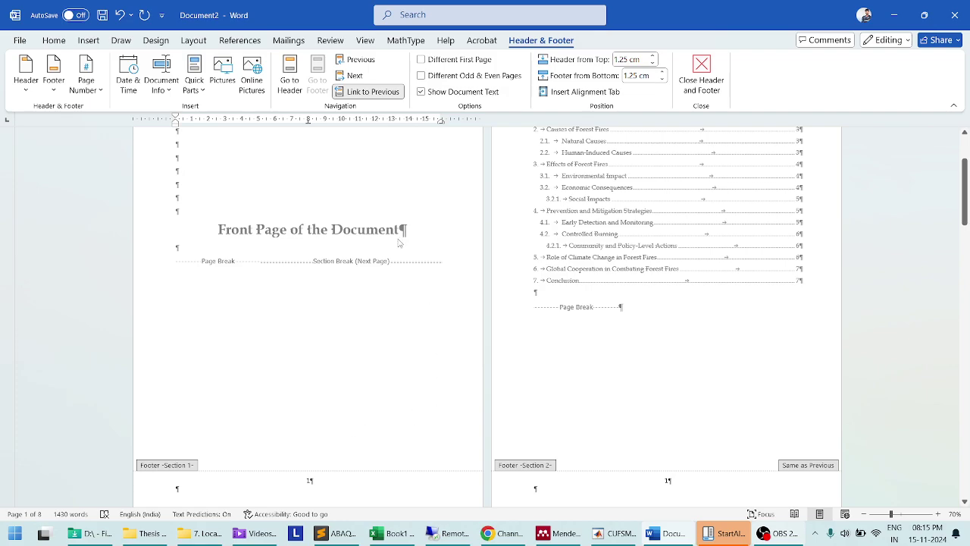
scroll(346, 342, down, 3)
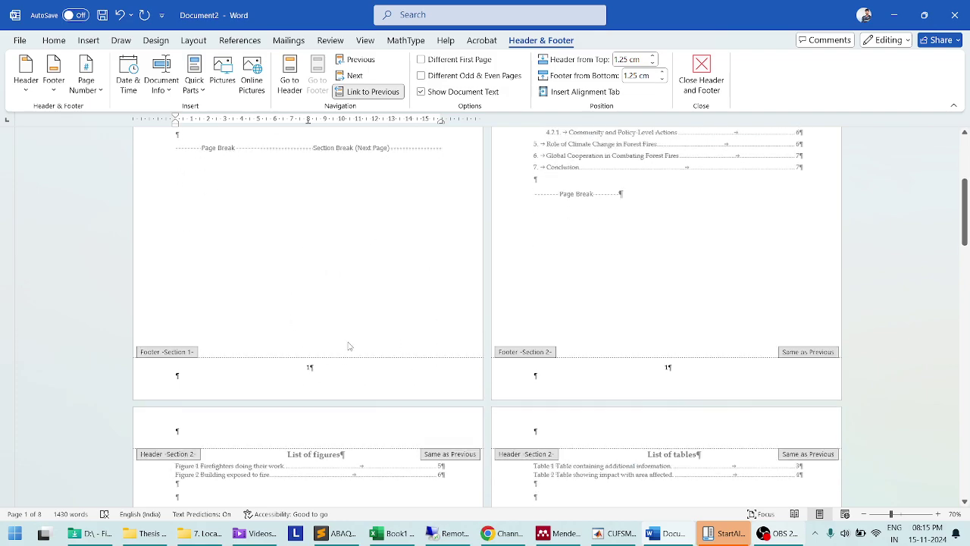
scroll(356, 340, up, 5)
scroll(296, 349, down, 3)
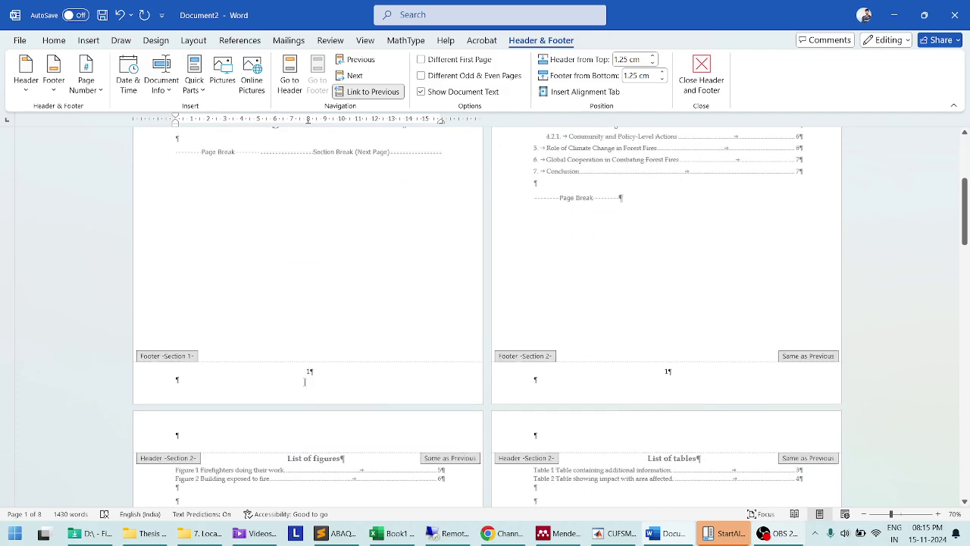
scroll(667, 351, up, 4)
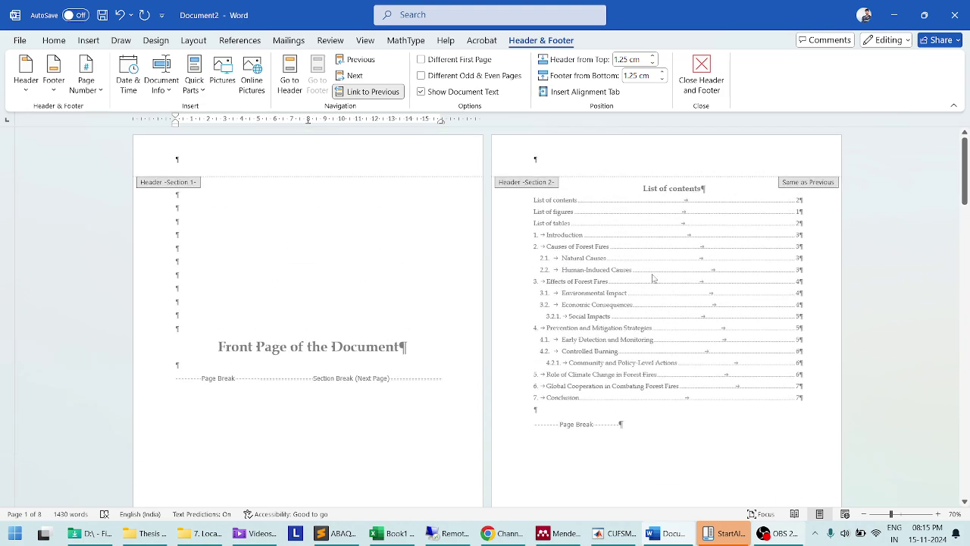
scroll(664, 364, down, 5)
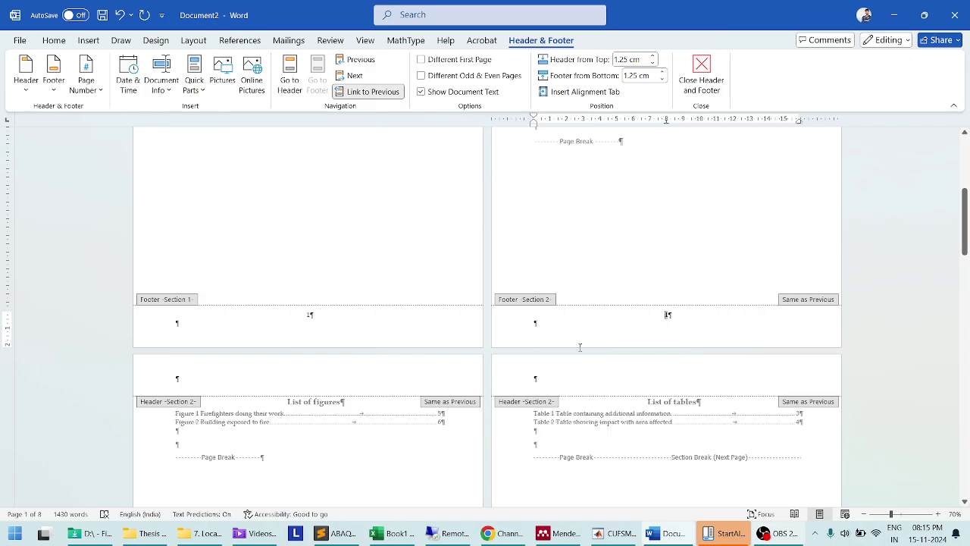
scroll(598, 327, down, 8)
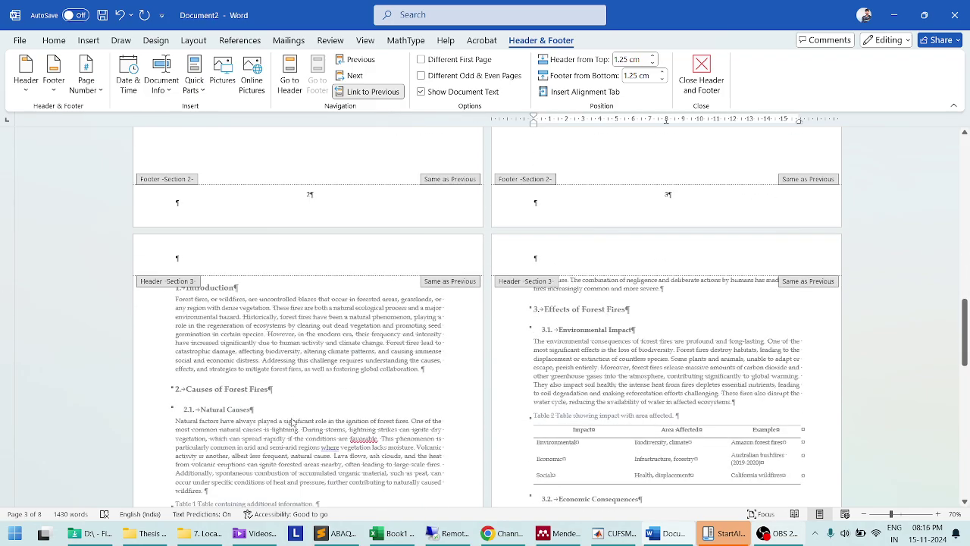
scroll(322, 370, down, 3)
scroll(324, 371, up, 8)
scroll(618, 344, up, 1)
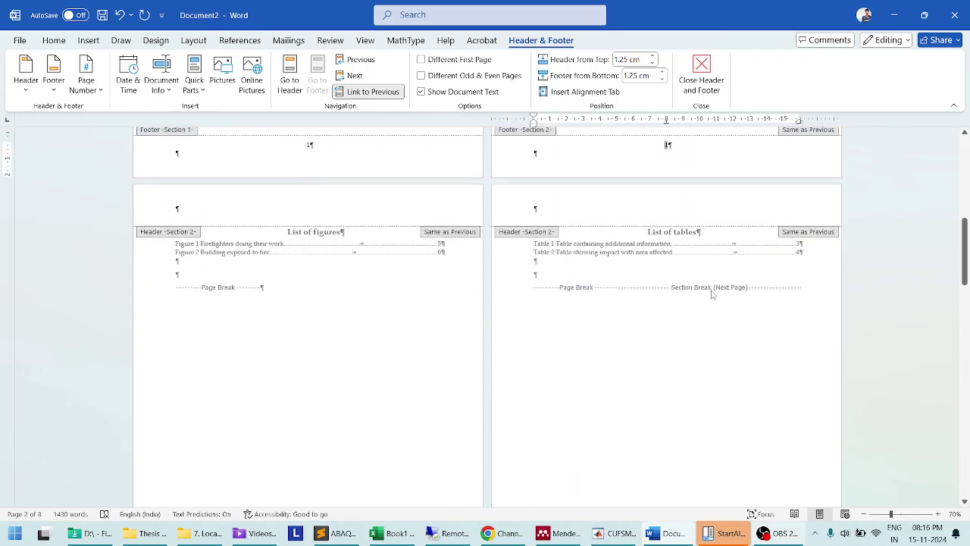
scroll(714, 293, down, 5)
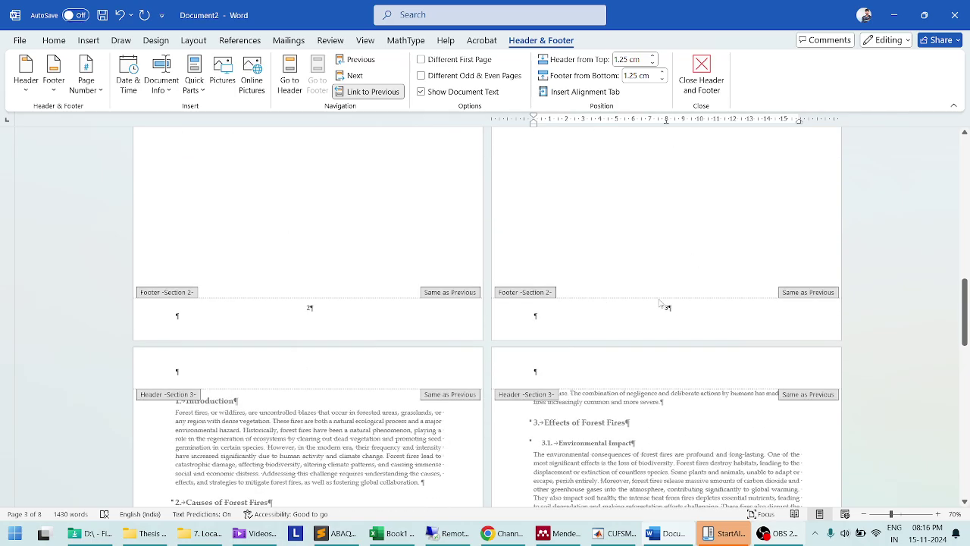
scroll(292, 333, down, 9)
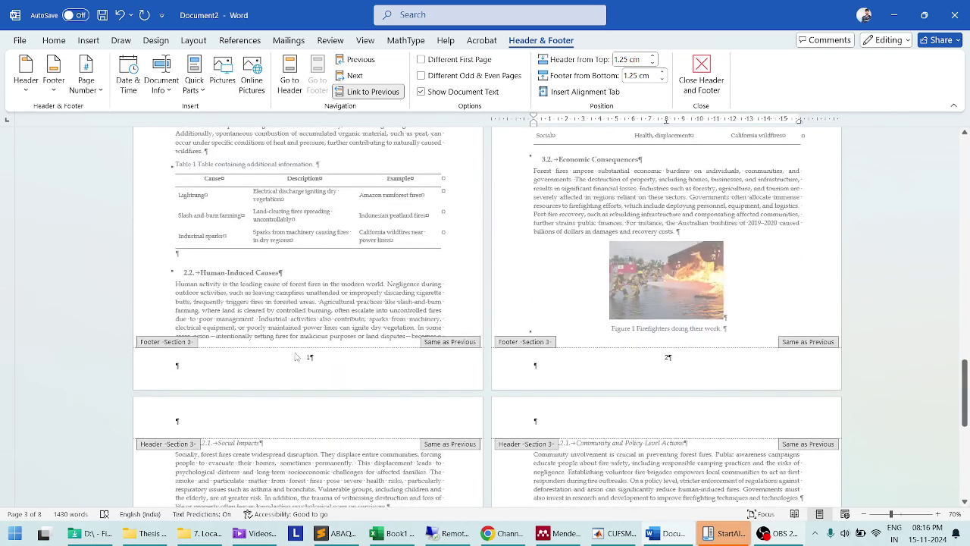
Step: Open the Section 3 footer to inspect its Same as Previous link
click(309, 359)
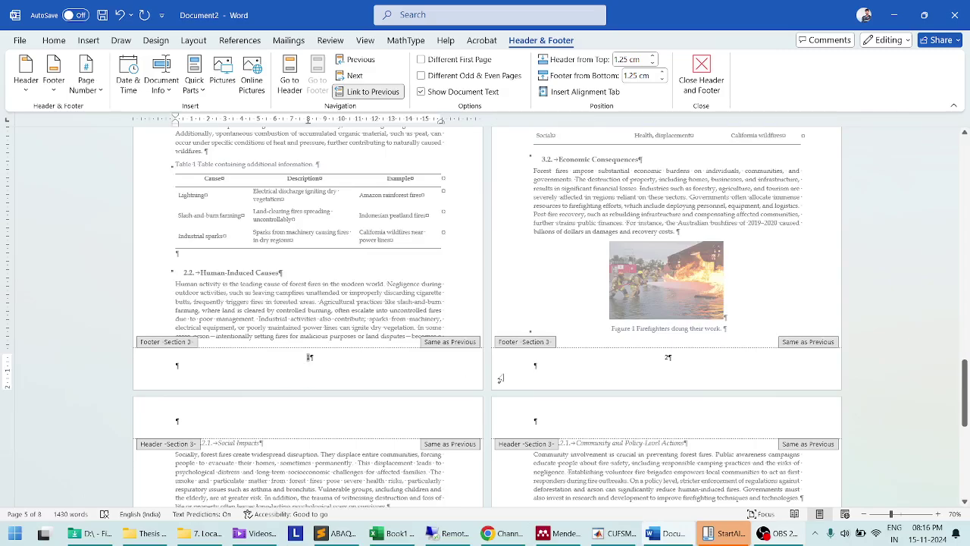
scroll(500, 378, up, 15)
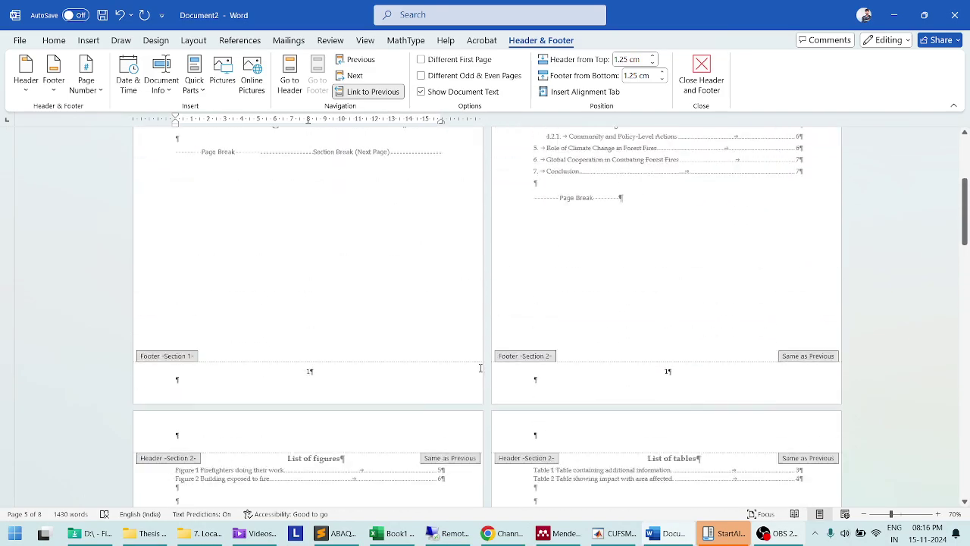
scroll(480, 368, up, 1)
Step: Remove the page numbers from the front-page footer
click(329, 433)
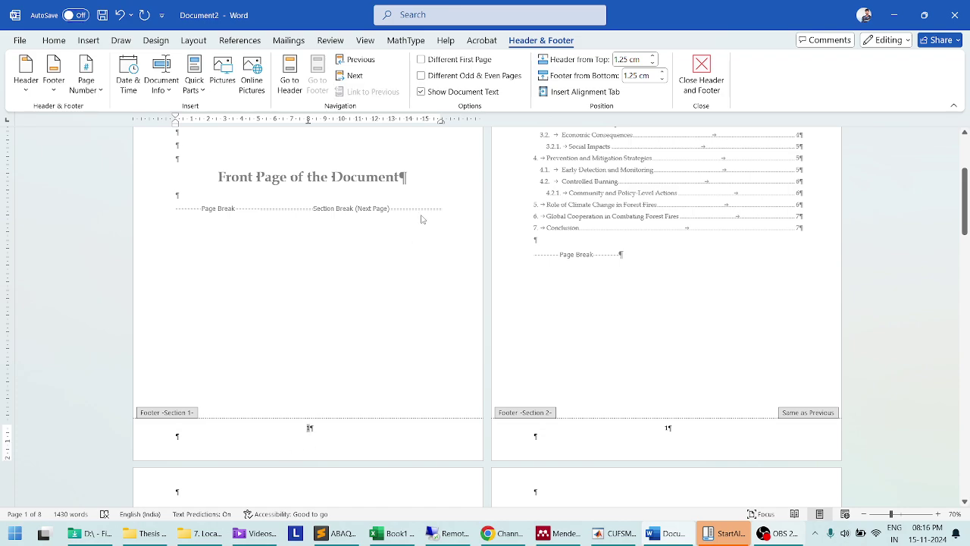
click(89, 89)
click(103, 208)
Step: In the Section 2 footer, set the page number format to i, ii, iii
click(666, 440)
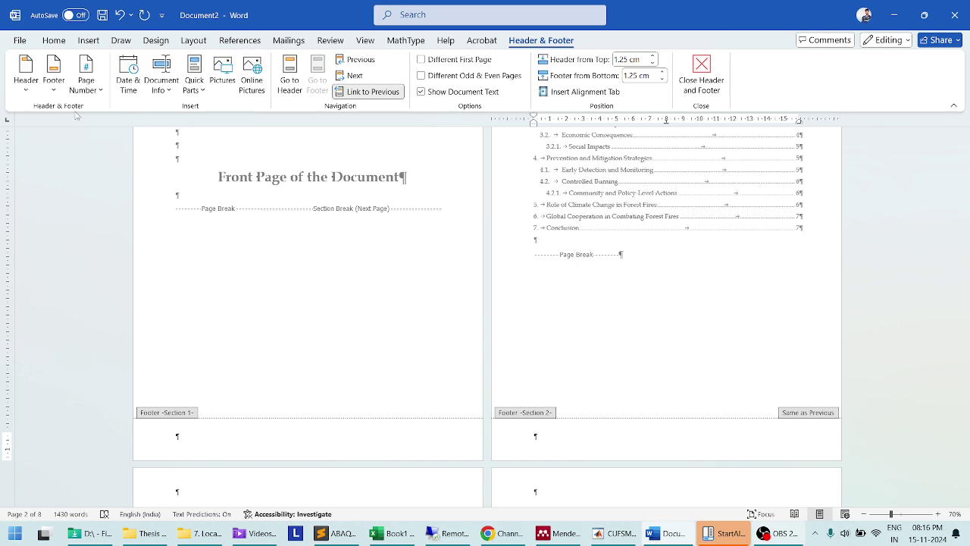
click(86, 82)
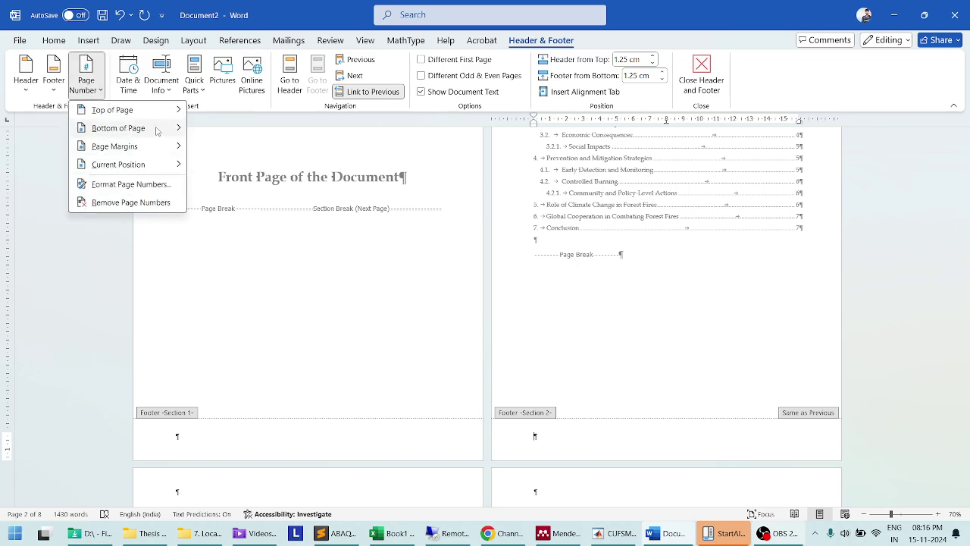
click(137, 183)
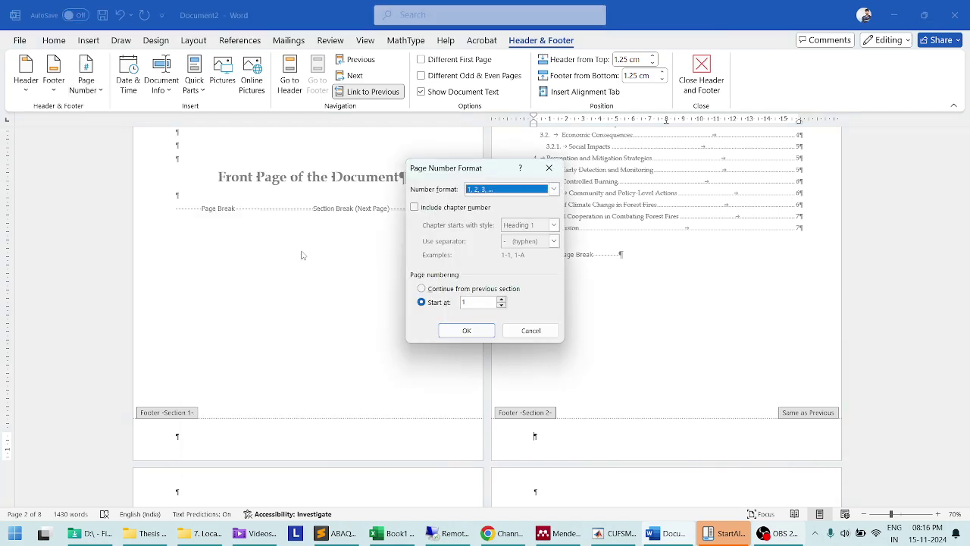
click(514, 189)
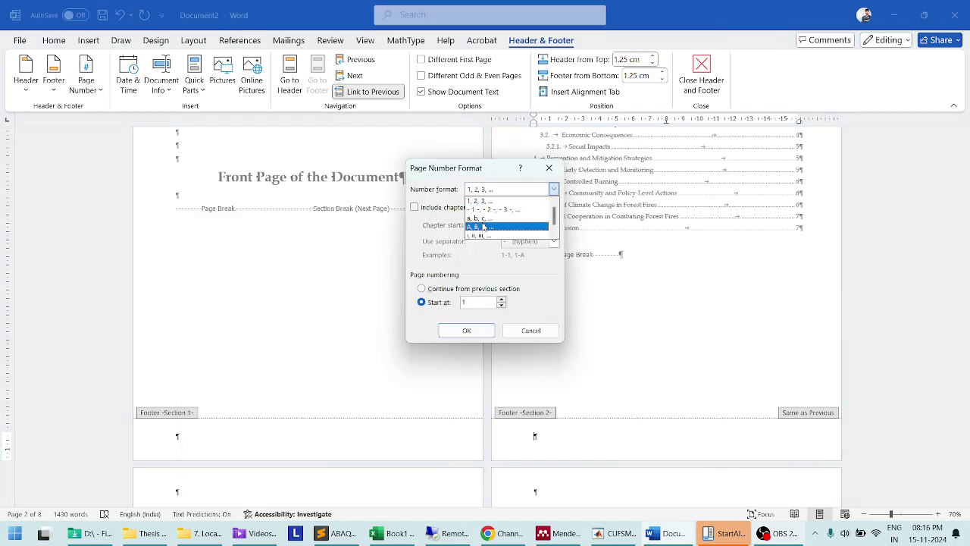
click(479, 237)
click(467, 330)
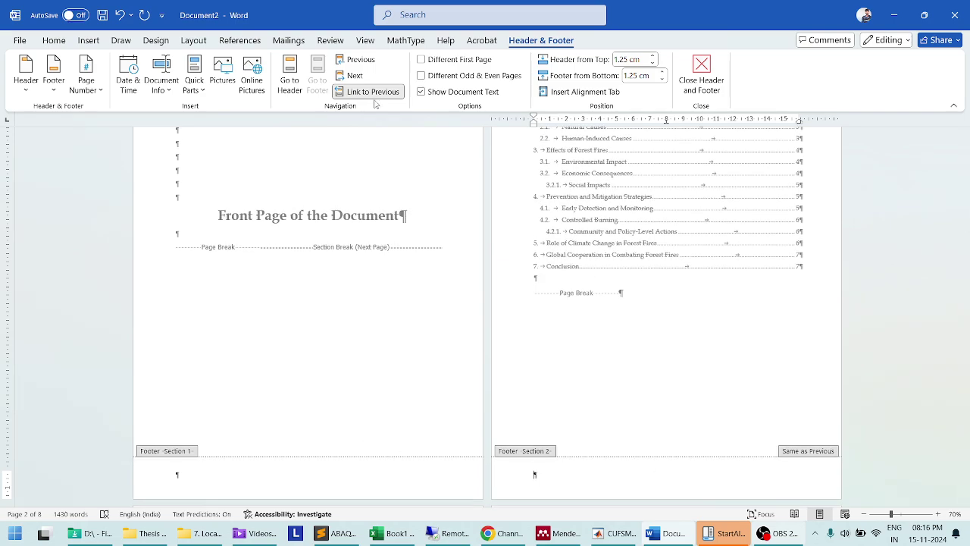
Step: Insert Plain Number 2 page numbers and tick Different First Page in the front-page footer
click(85, 82)
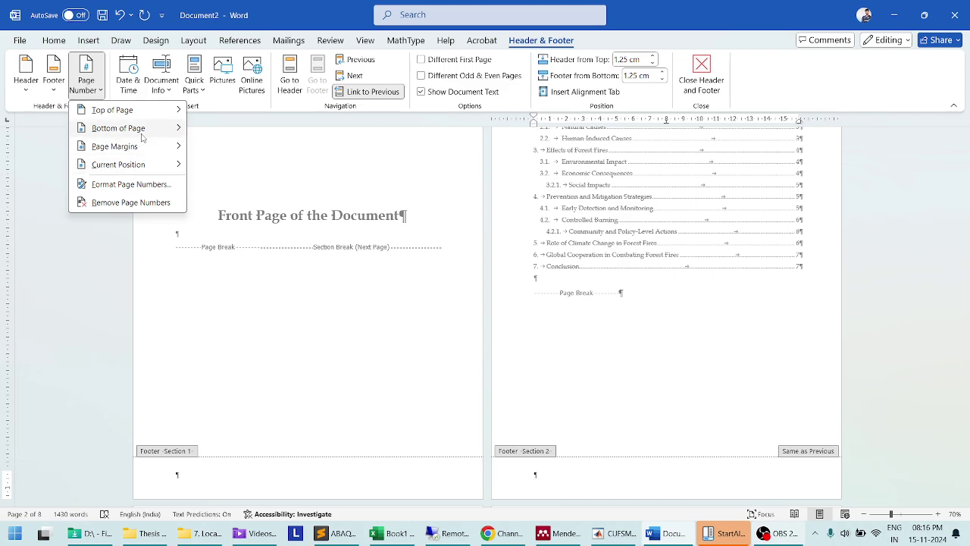
mouse_move(120, 128)
click(286, 244)
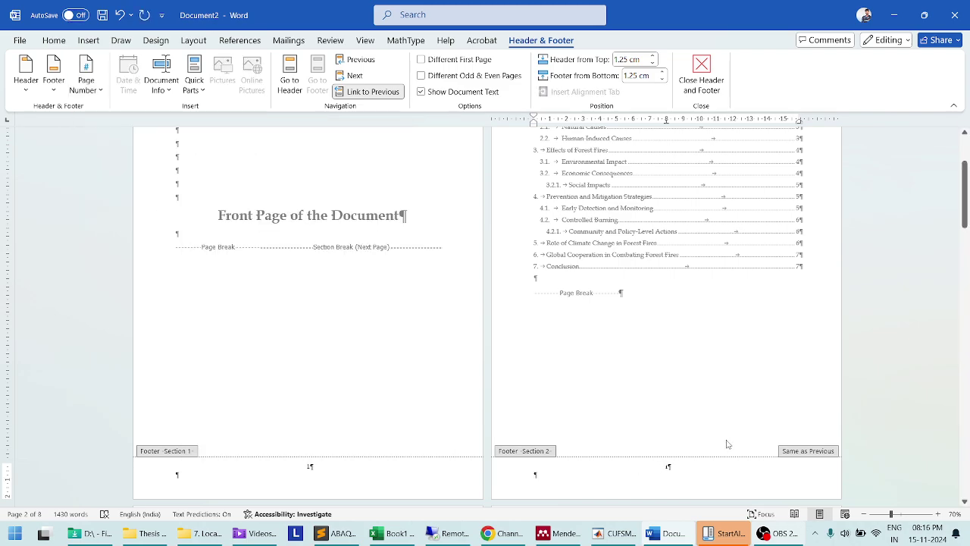
scroll(689, 432, down, 2)
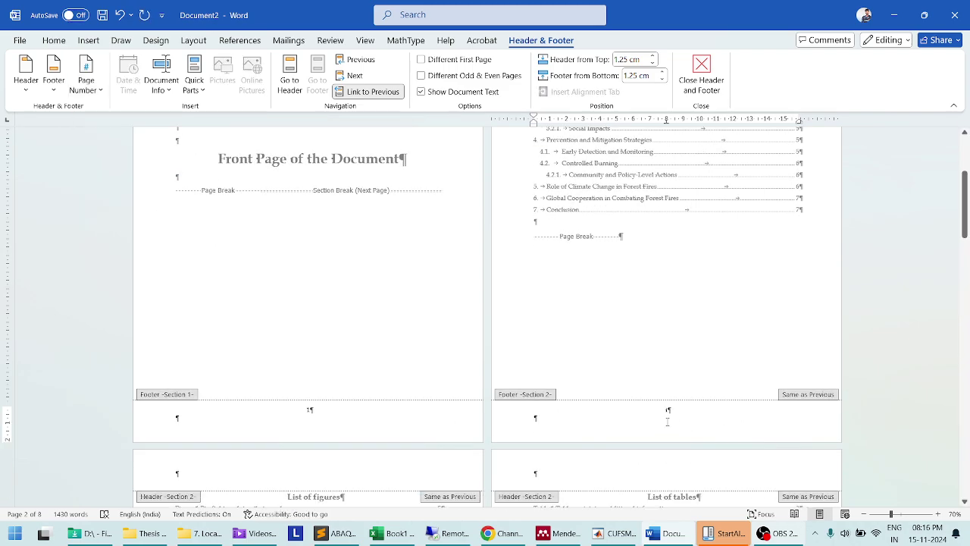
click(664, 410)
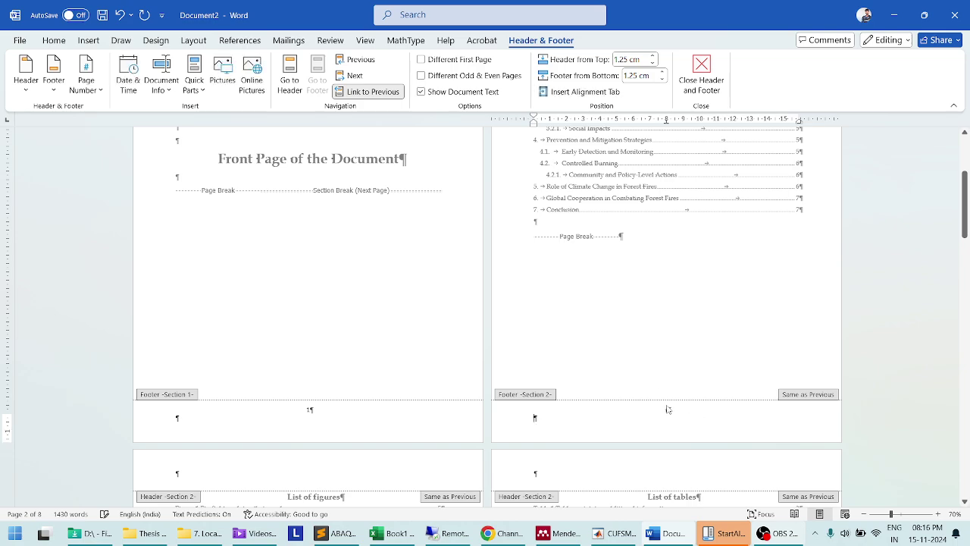
click(285, 420)
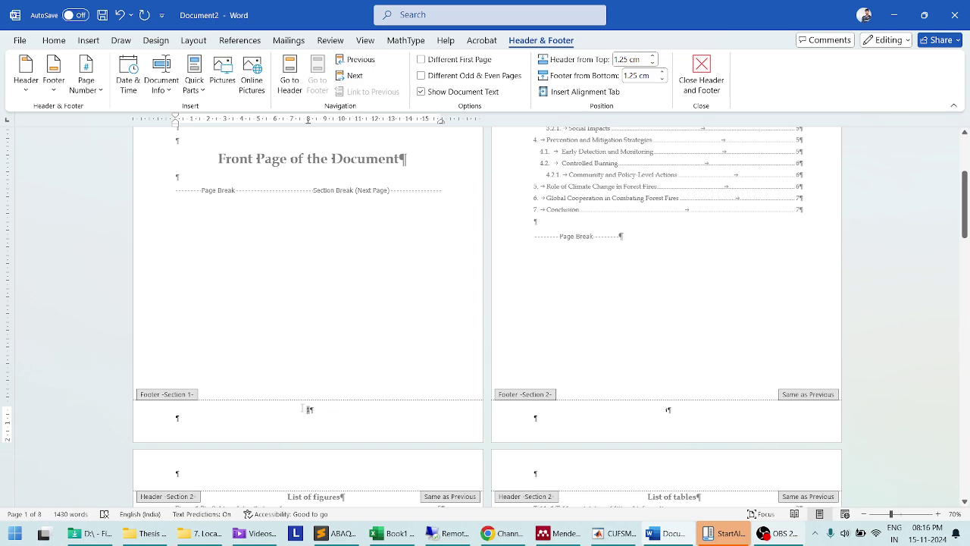
click(421, 60)
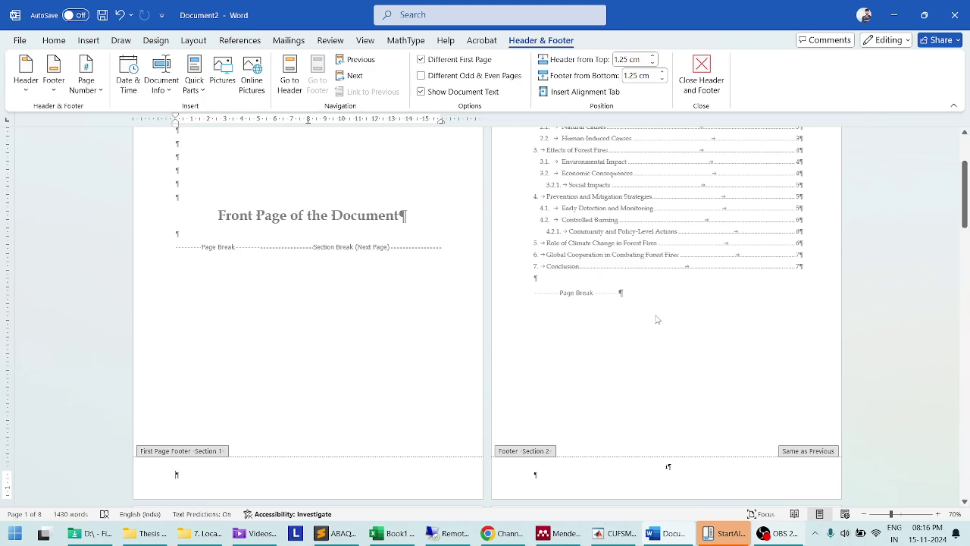
Step: Hide the formatting marks and check the section footers
scroll(657, 319, down, 10)
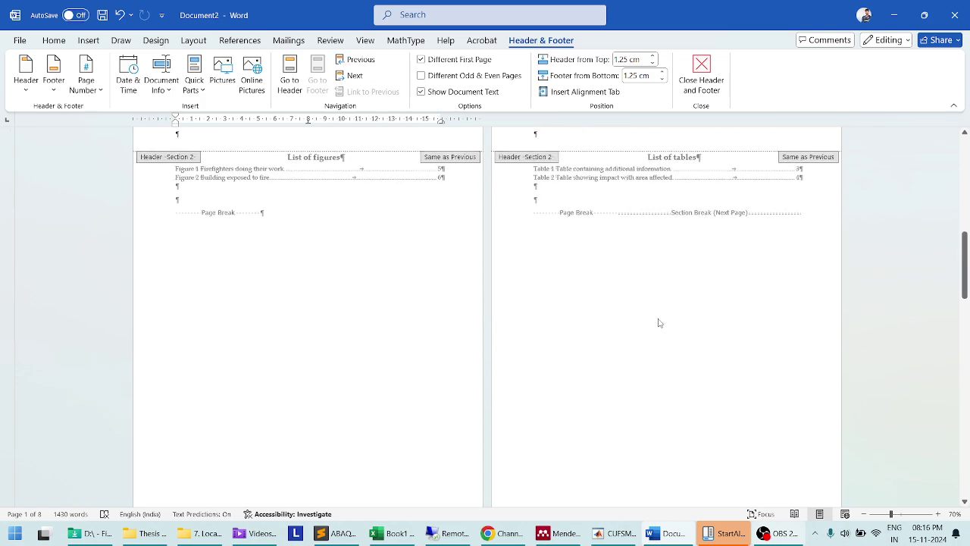
scroll(659, 323, down, 3)
click(50, 42)
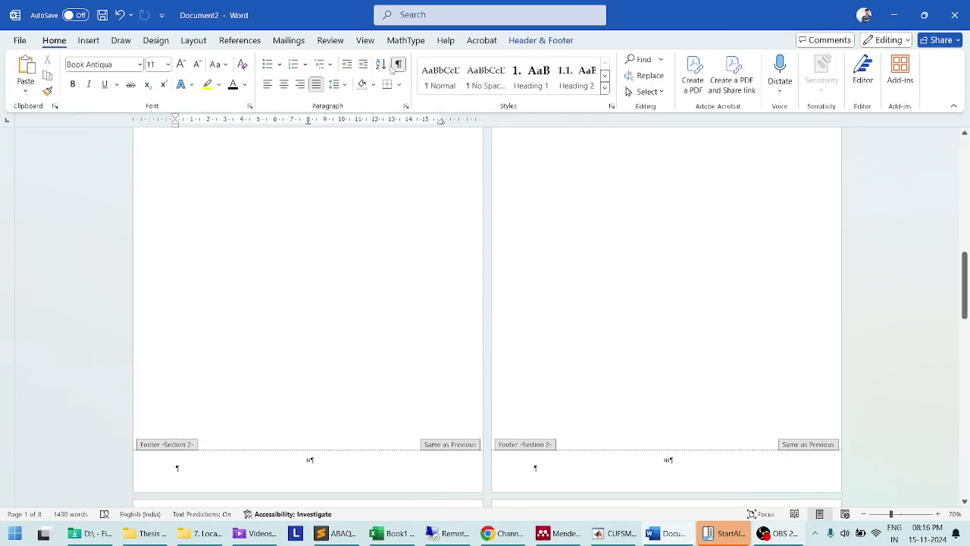
click(541, 40)
scroll(563, 306, down, 3)
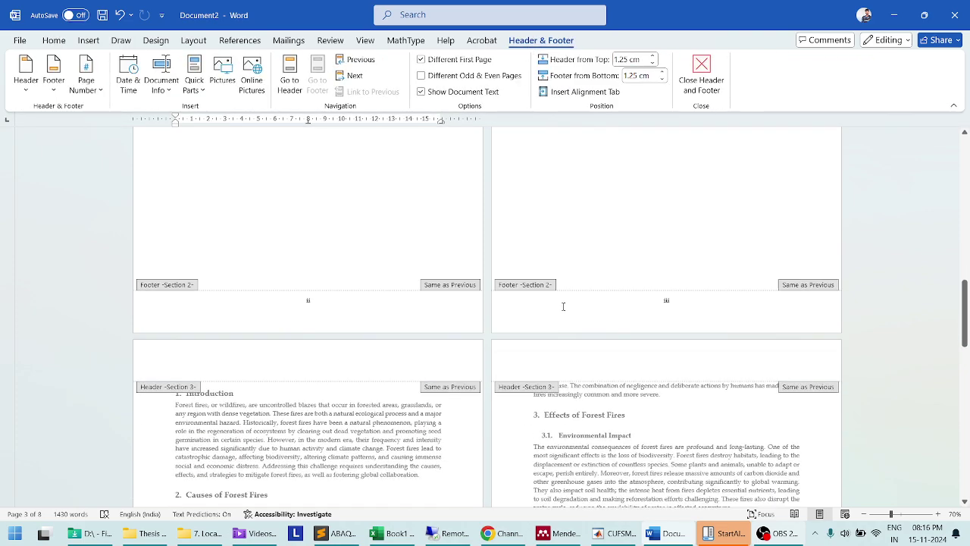
scroll(692, 281, up, 4)
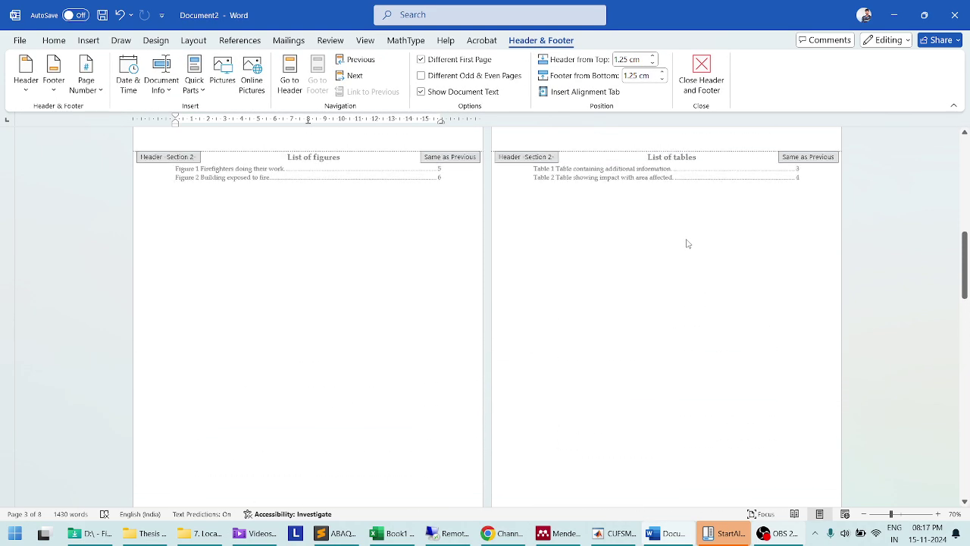
scroll(687, 243, down, 4)
click(666, 348)
Step: Set the Section 3 footer's page number format to lower-case letters a, b, c
scroll(553, 356, down, 6)
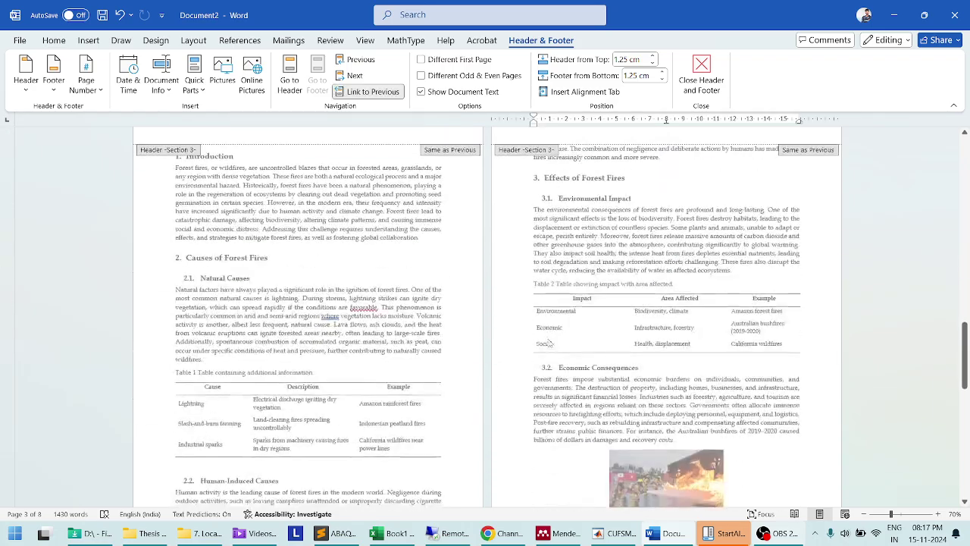
click(308, 340)
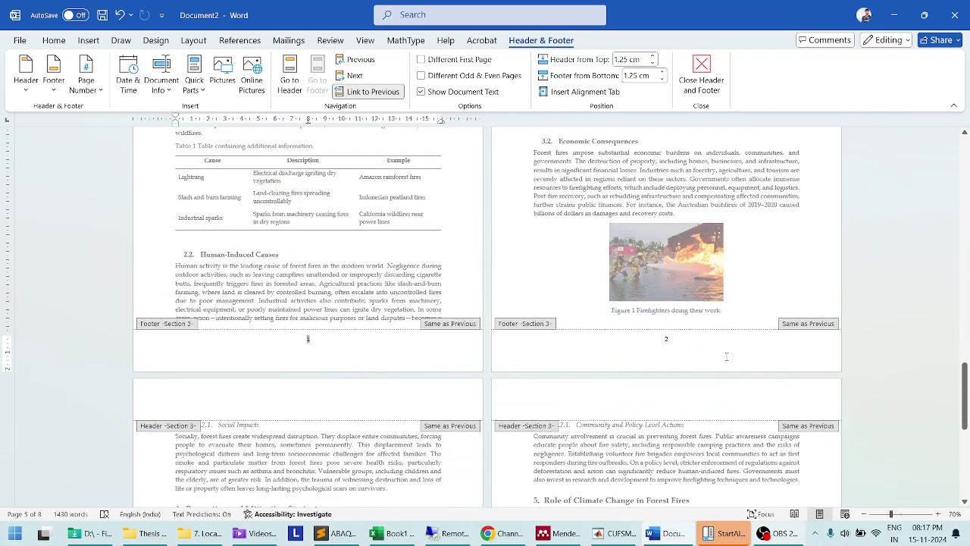
click(669, 341)
click(308, 340)
click(85, 82)
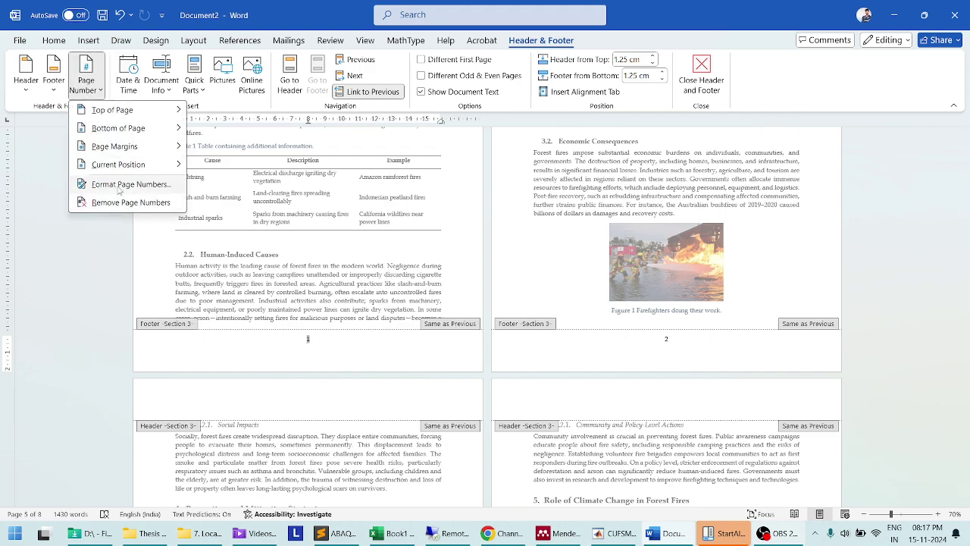
click(125, 185)
click(500, 190)
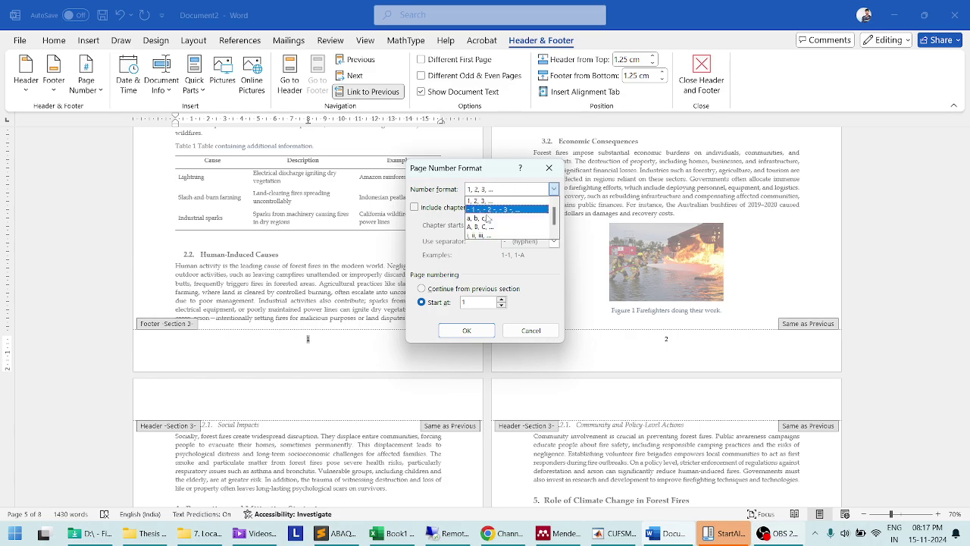
click(471, 220)
click(467, 331)
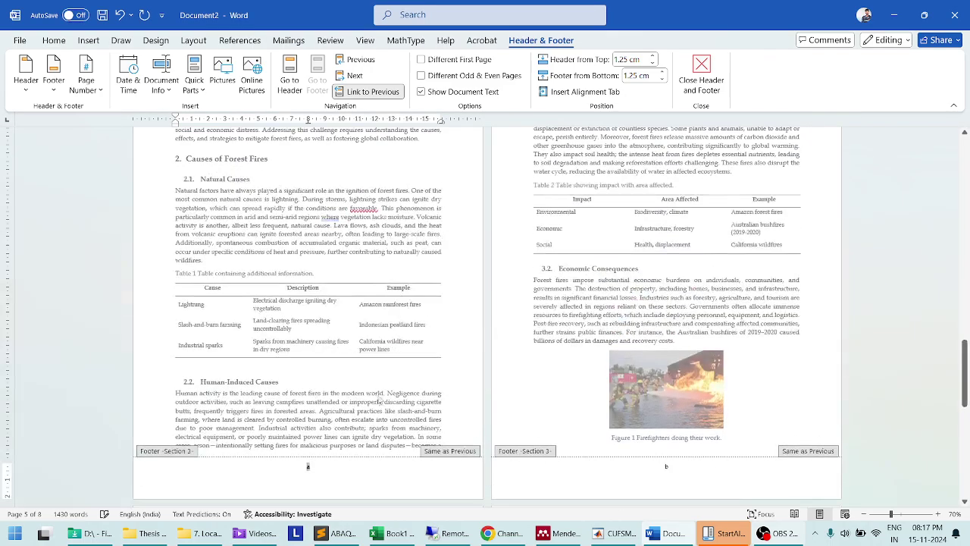
Step: Change the Section 3 page numbering to 1, 2, 3 starting at 1
scroll(556, 374, down, 10)
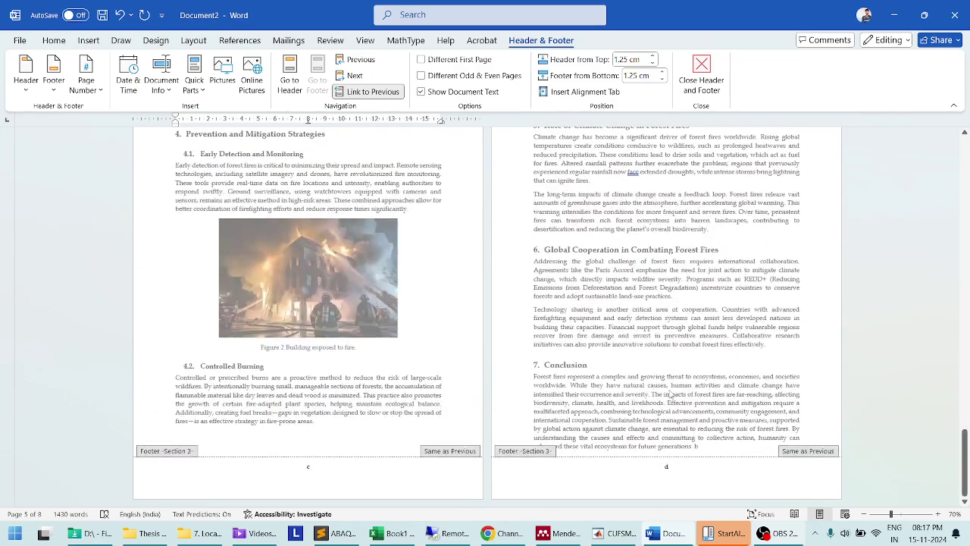
click(84, 92)
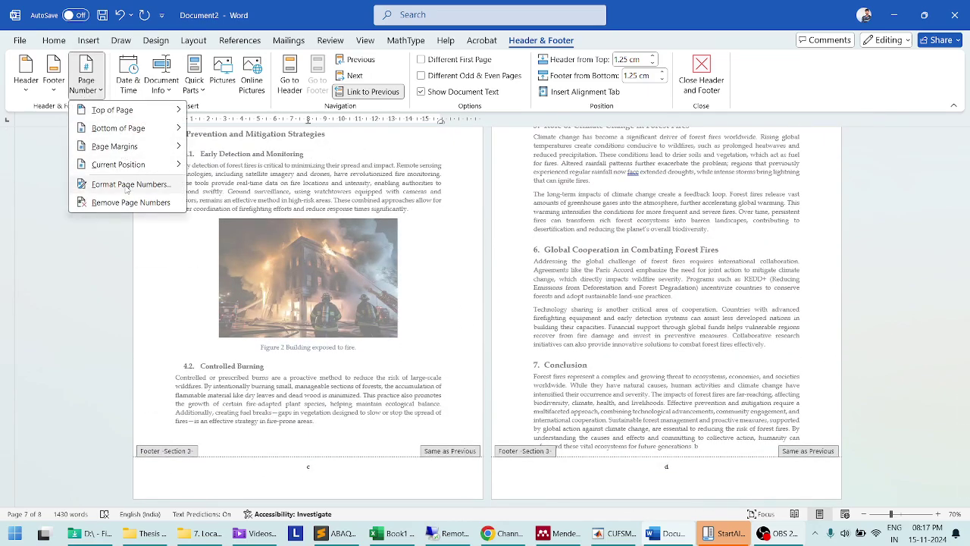
click(127, 182)
click(487, 191)
click(485, 199)
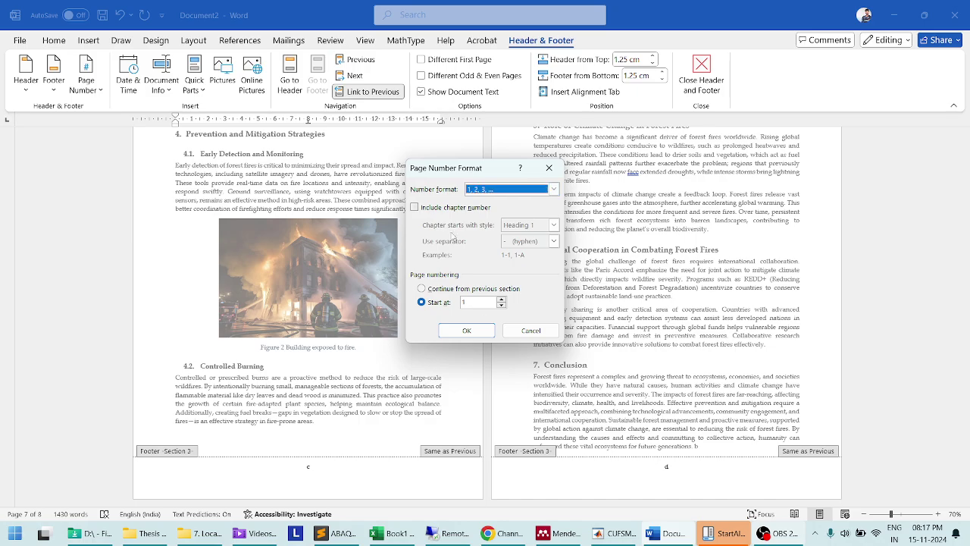
click(468, 332)
scroll(683, 268, up, 15)
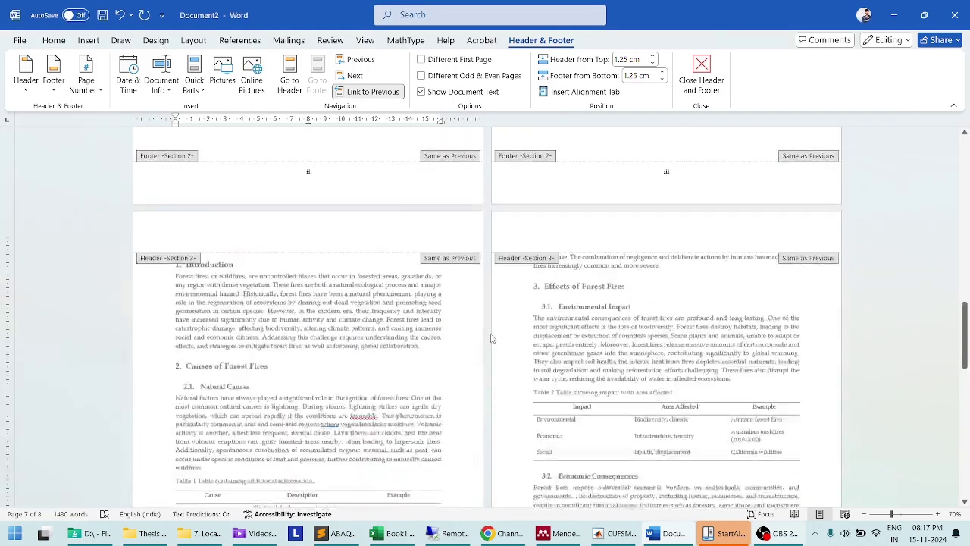
Step: Close header and footer editing and return to the top of the document
click(701, 72)
scroll(618, 360, up, 5)
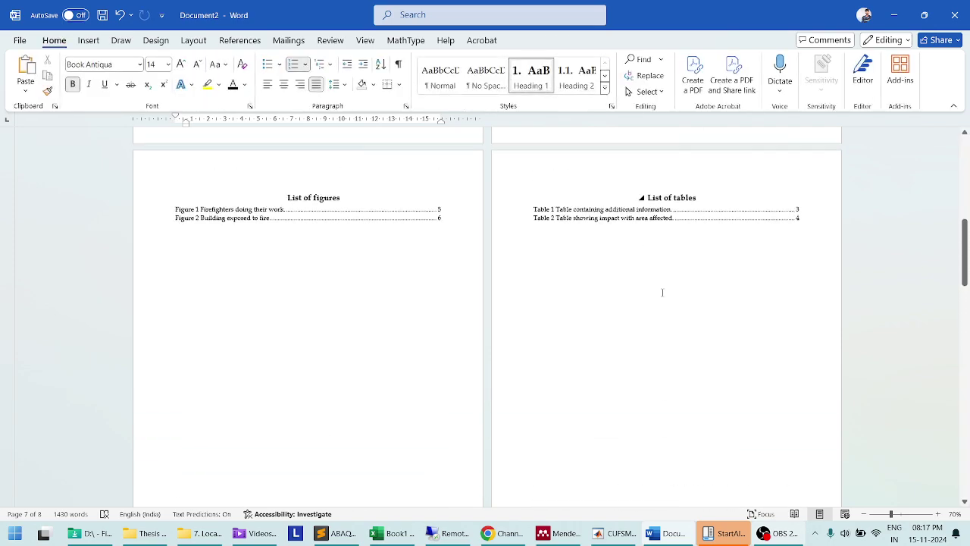
scroll(513, 381, up, 5)
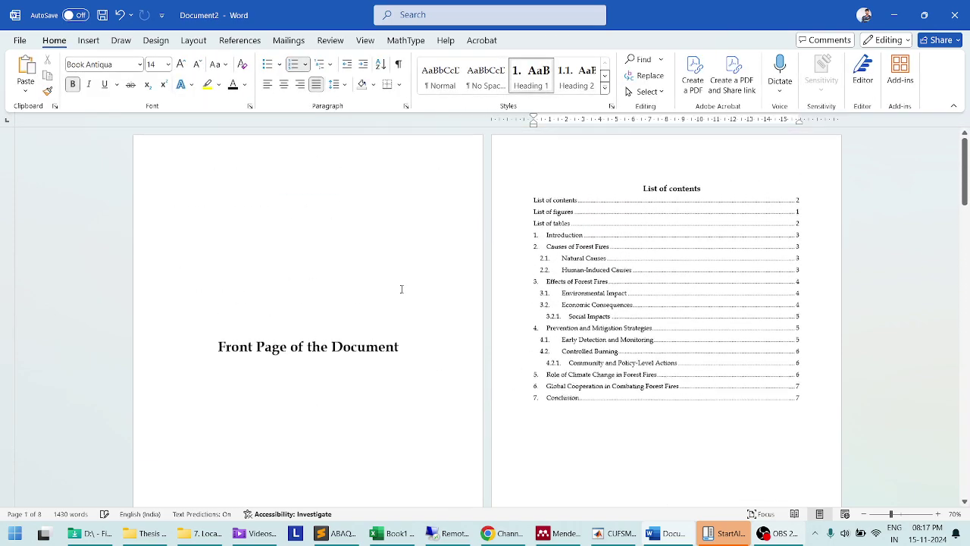
click(336, 250)
scroll(335, 250, up, 2)
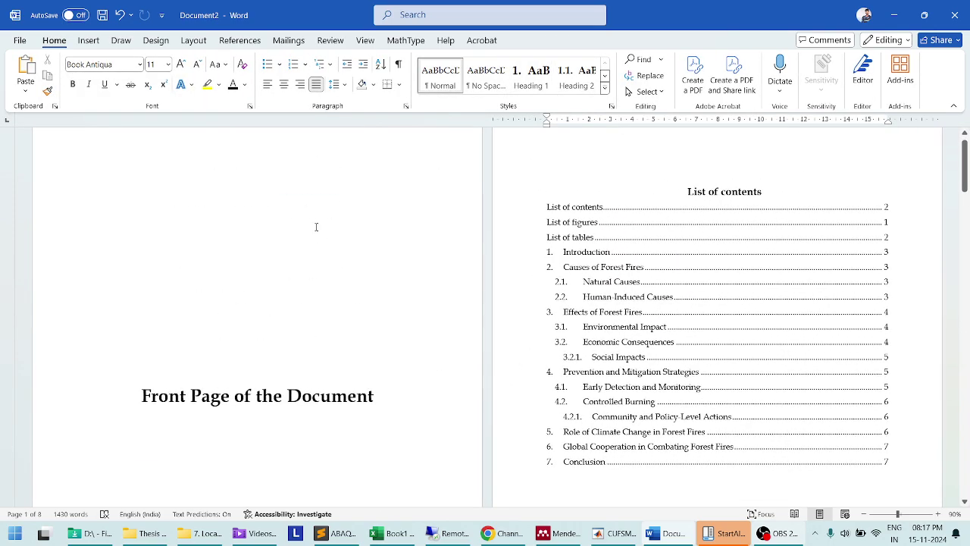
Step: Update the contents list page numbers so entries show i, ii, iii and 1 to 4
click(603, 223)
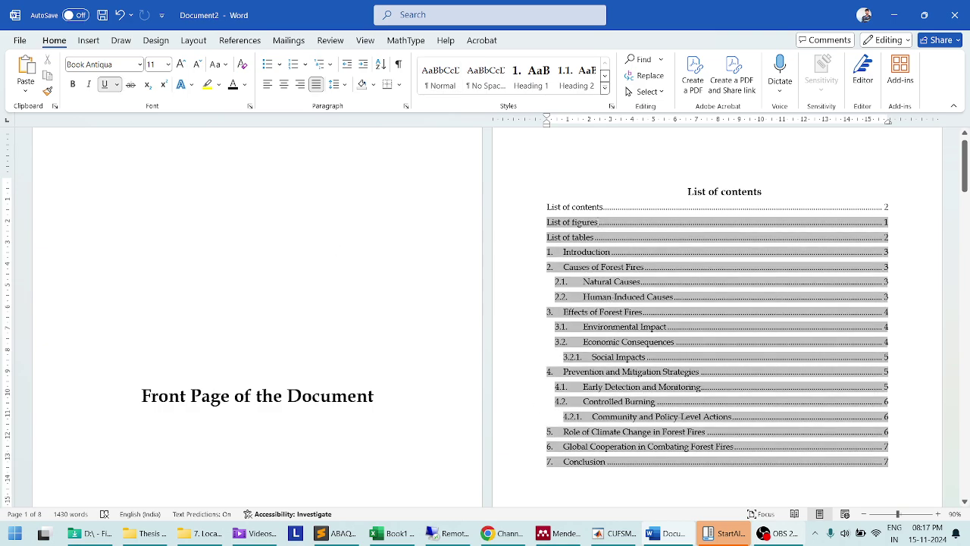
right_click(603, 223)
click(629, 331)
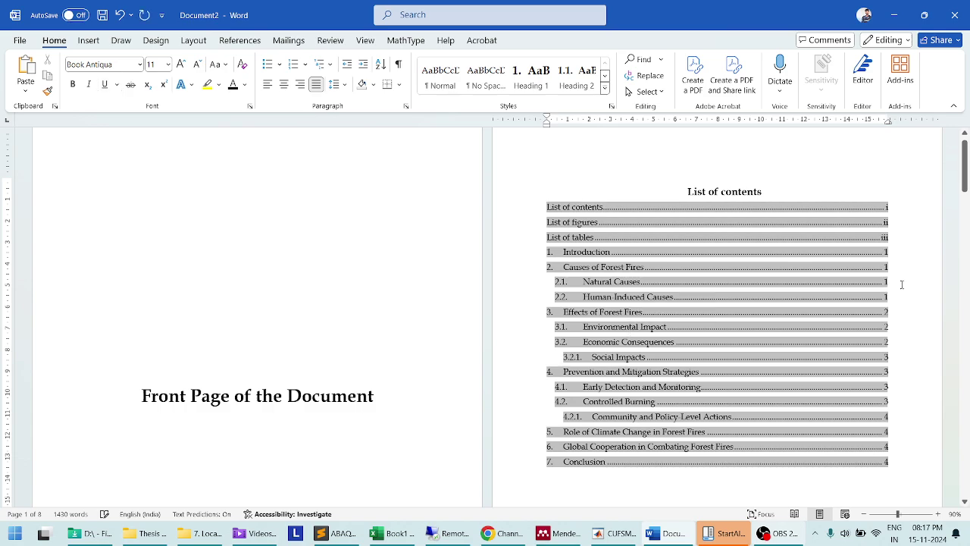
click(770, 195)
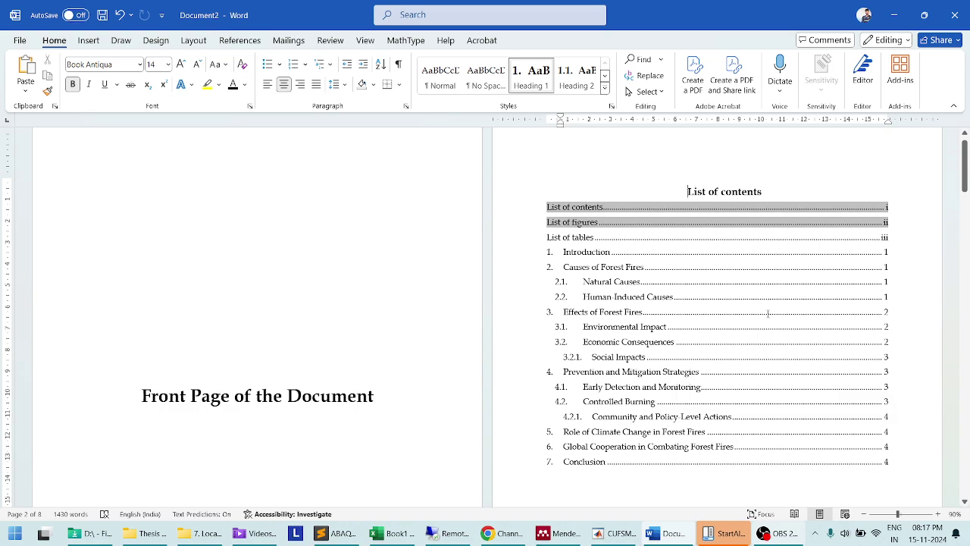
scroll(433, 285, down, 5)
ctrl+scroll(242, 285, down, 1)
scroll(350, 306, down, 2)
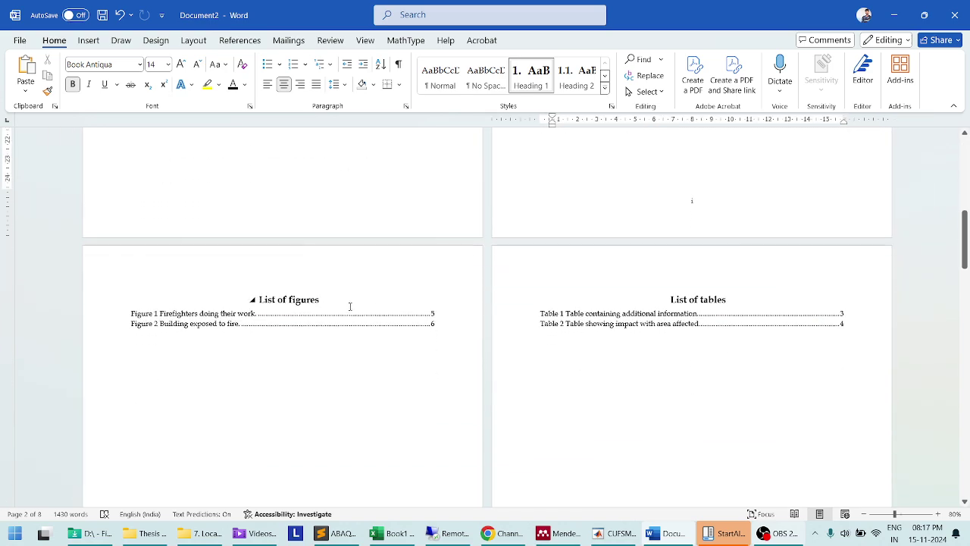